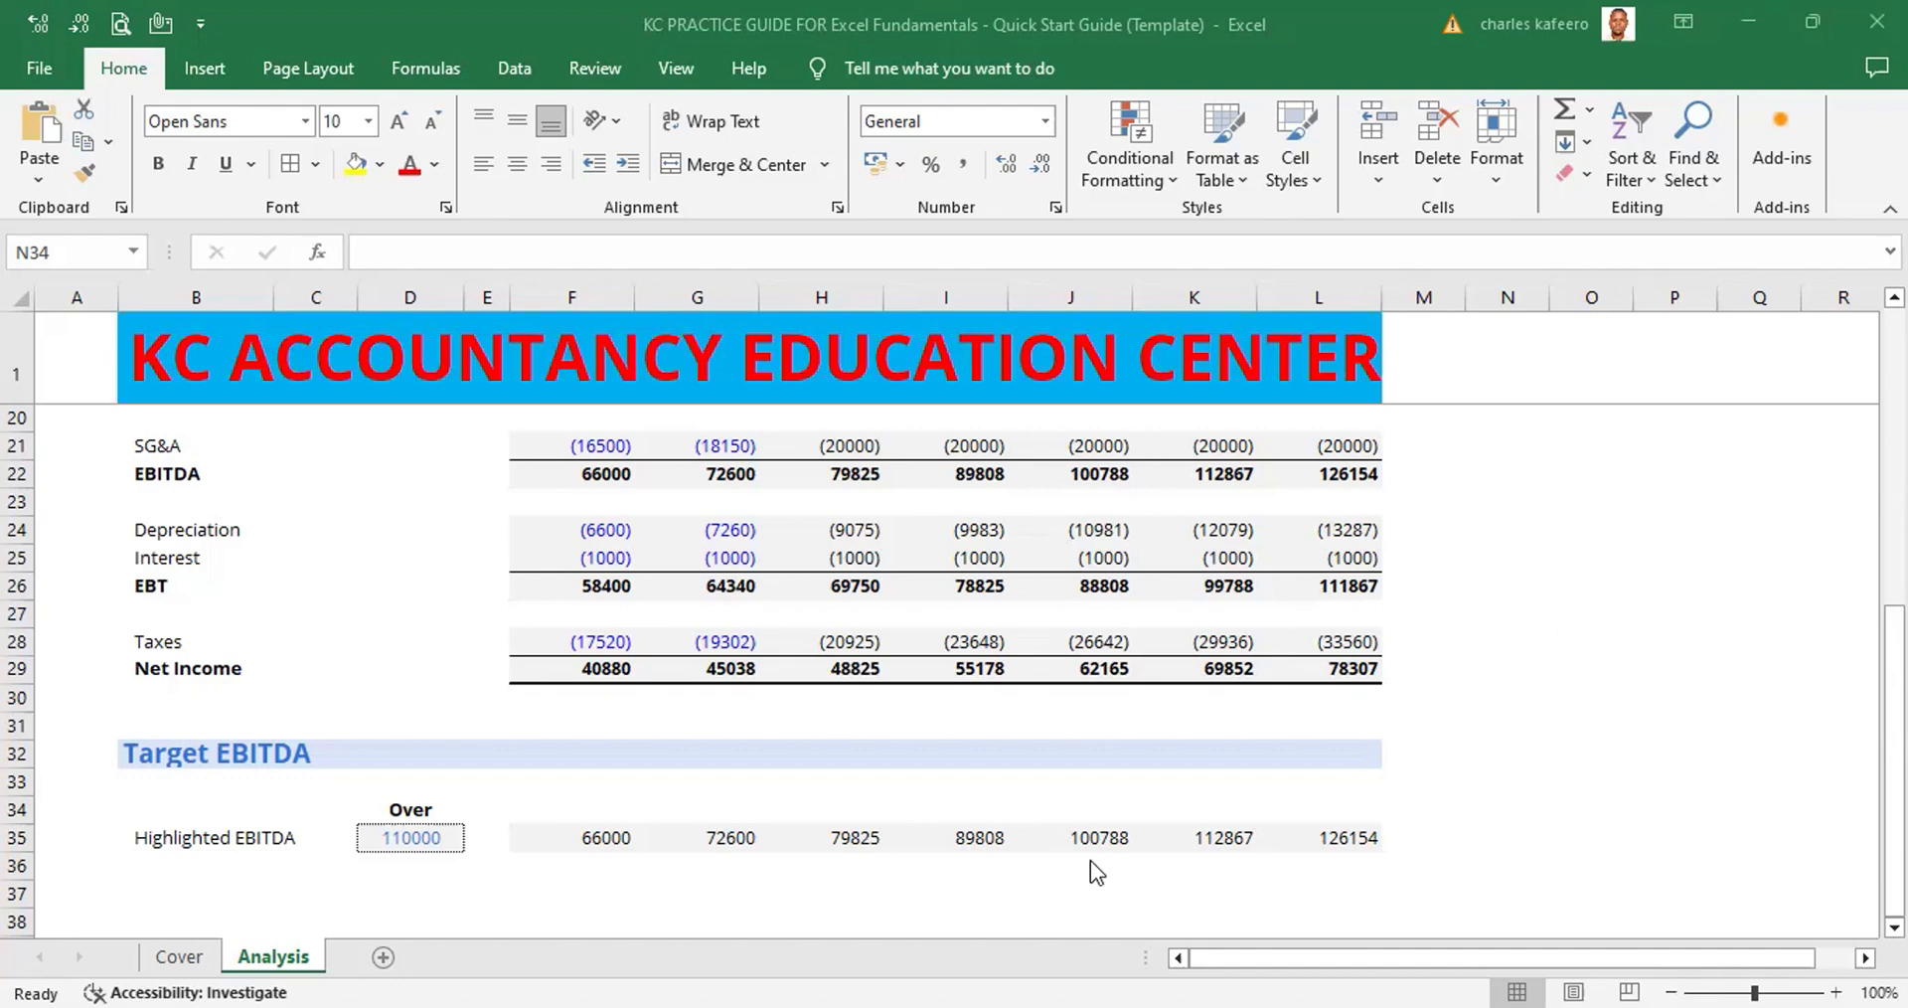
{"action": "left_click", "coordinate": [596, 833]}
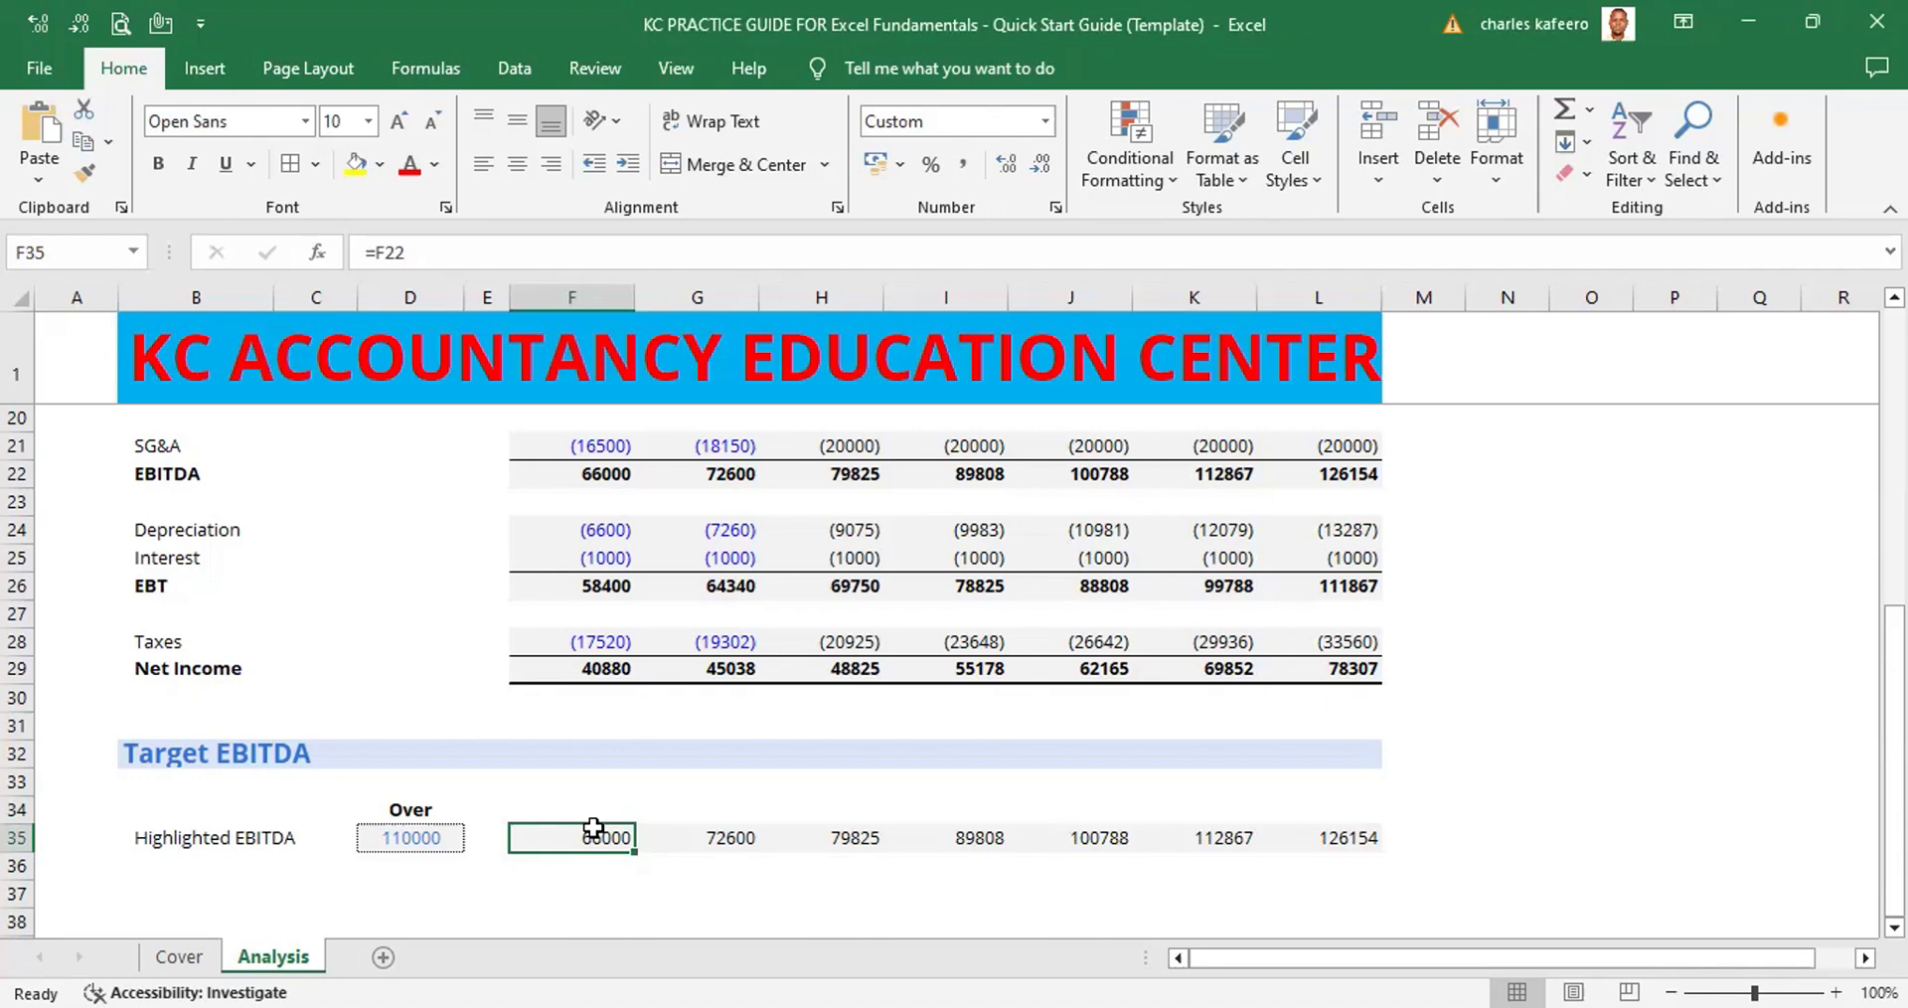
{"action": "key", "text": "shift+Right"}
{"action": "key", "text": "shift+Right"}
{"action": "key", "text": "shift+Right"}
{"action": "key", "text": "shift+Right"}
{"action": "key", "text": "shift+Right"}
{"action": "key", "text": "shift+Right"}
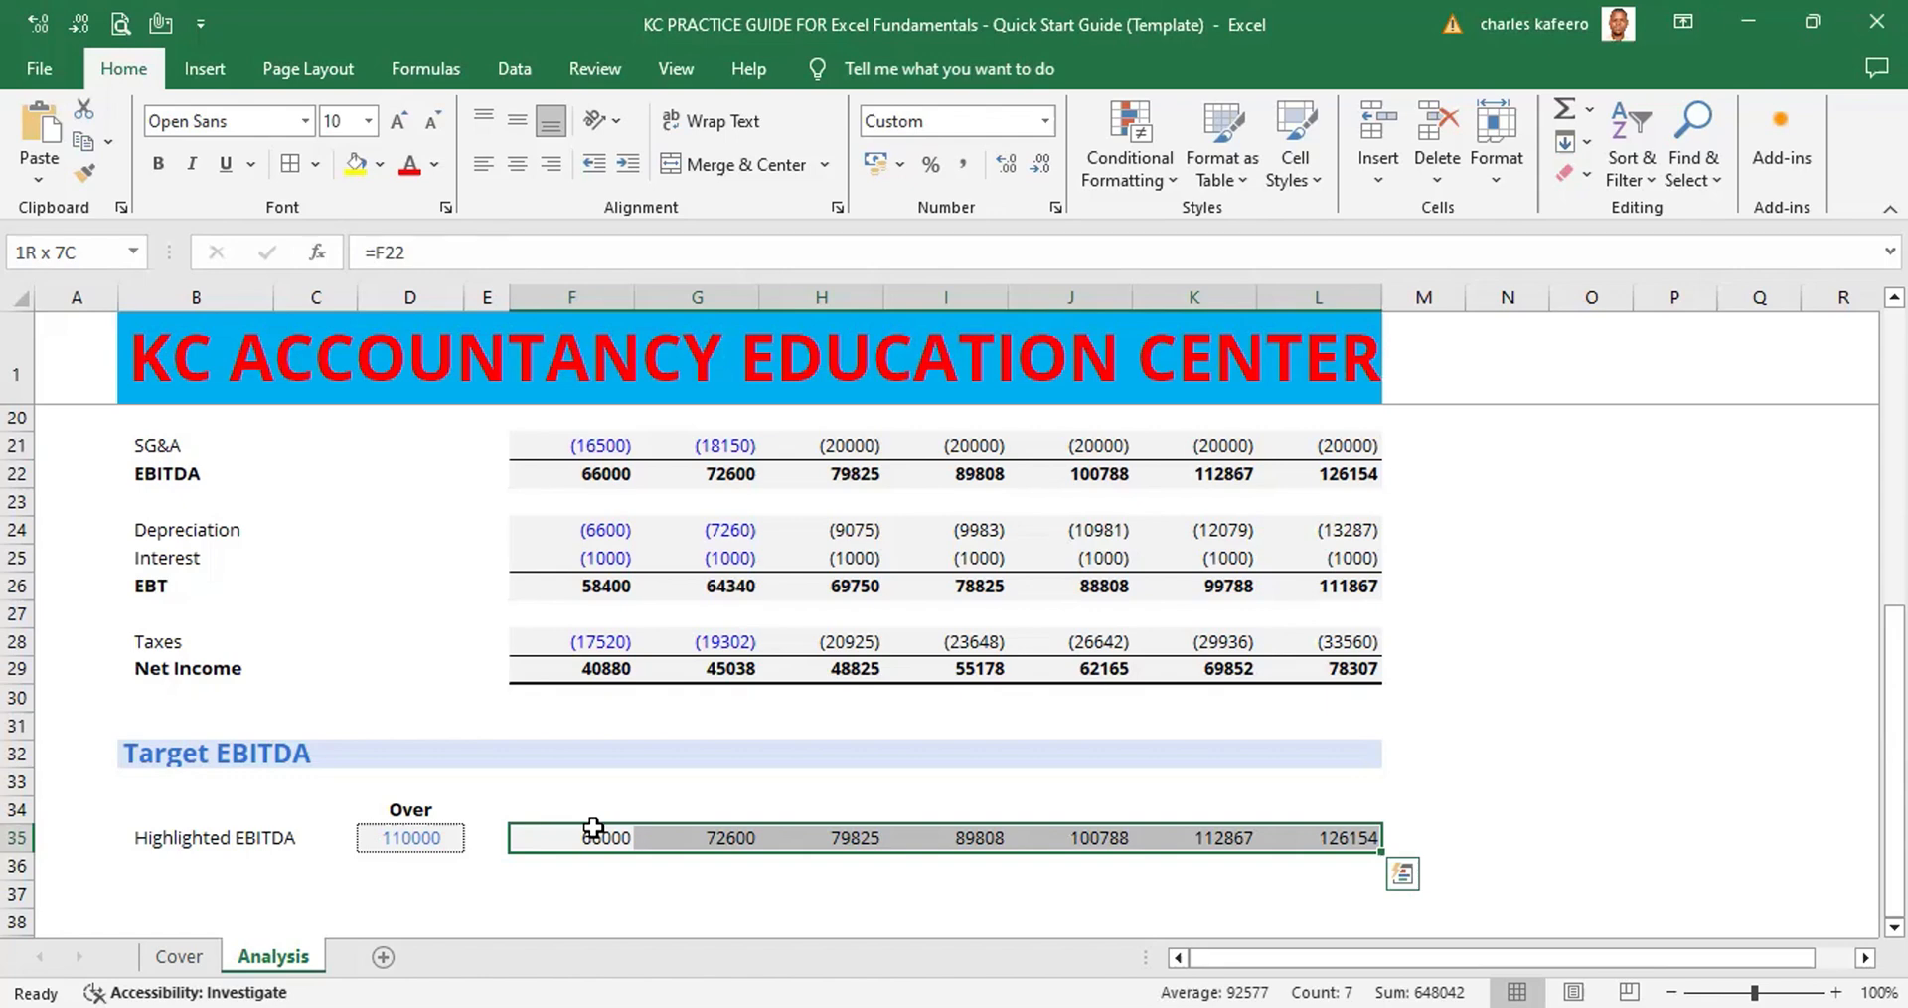
{"action": "left_click", "coordinate": [594, 830]}
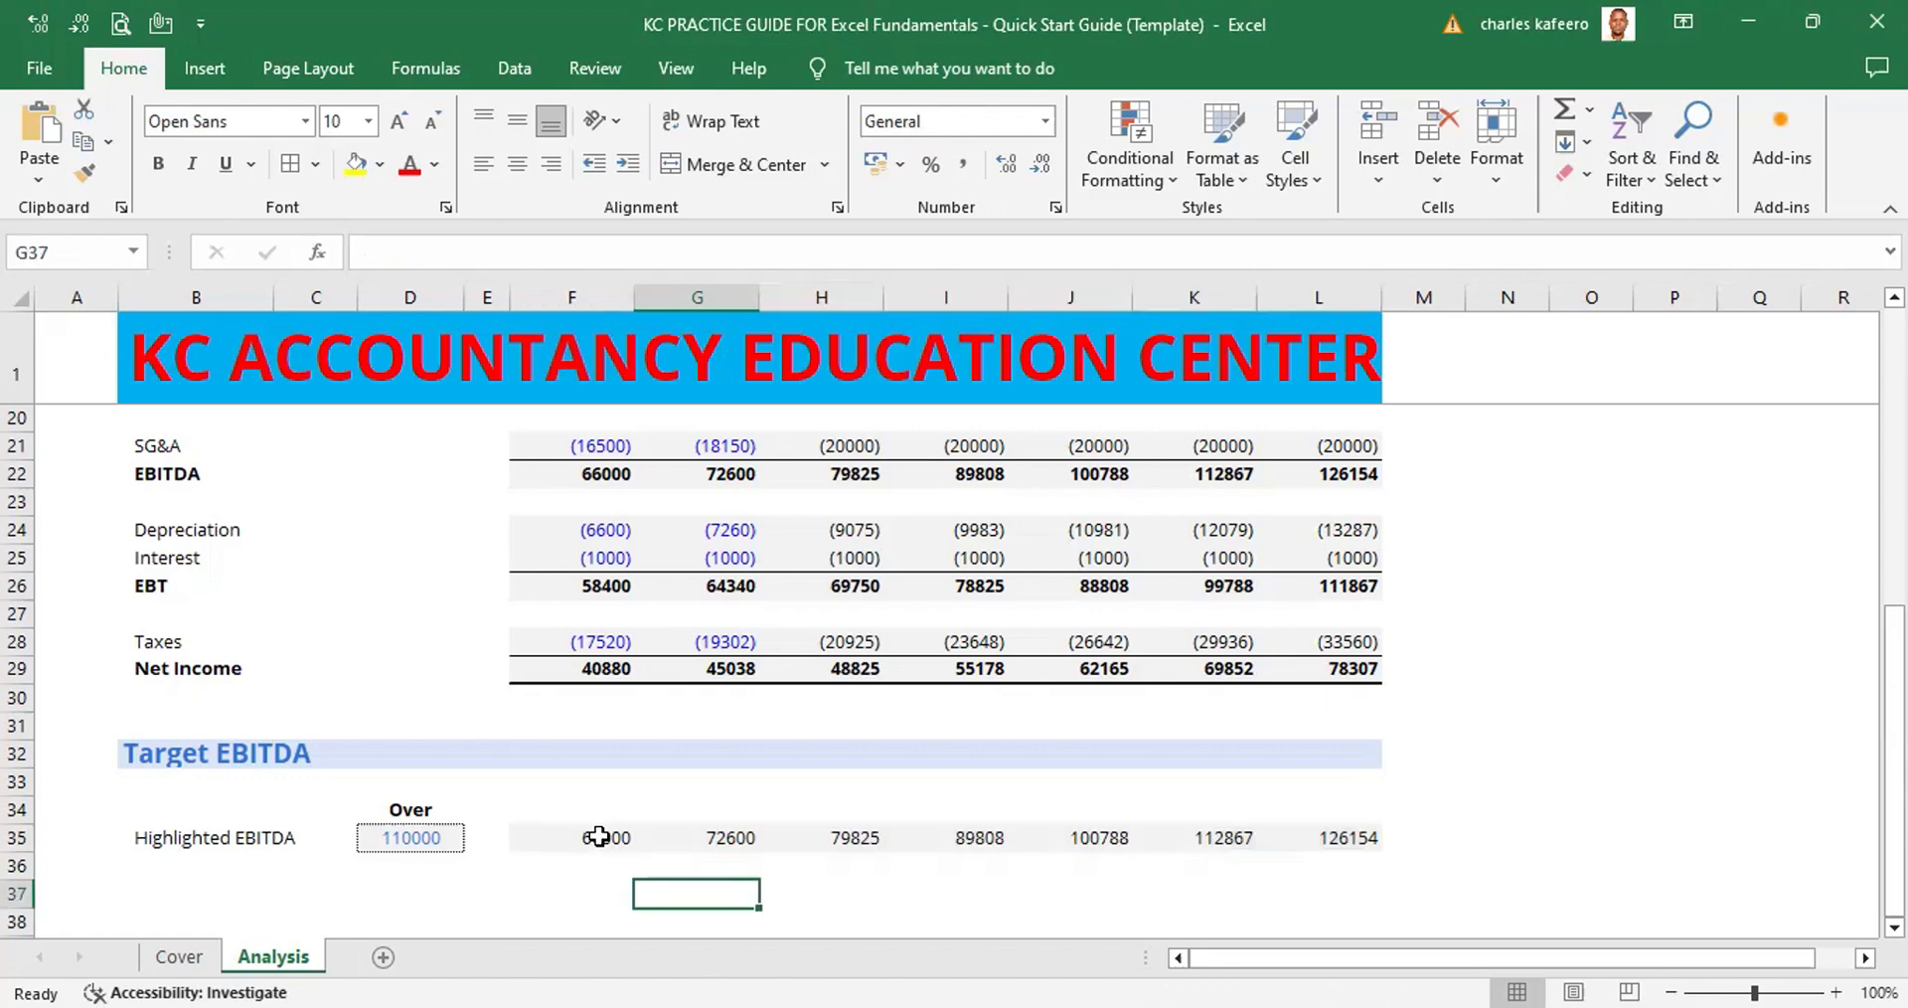
{"action": "key", "text": "ctrl+shift+Right"}
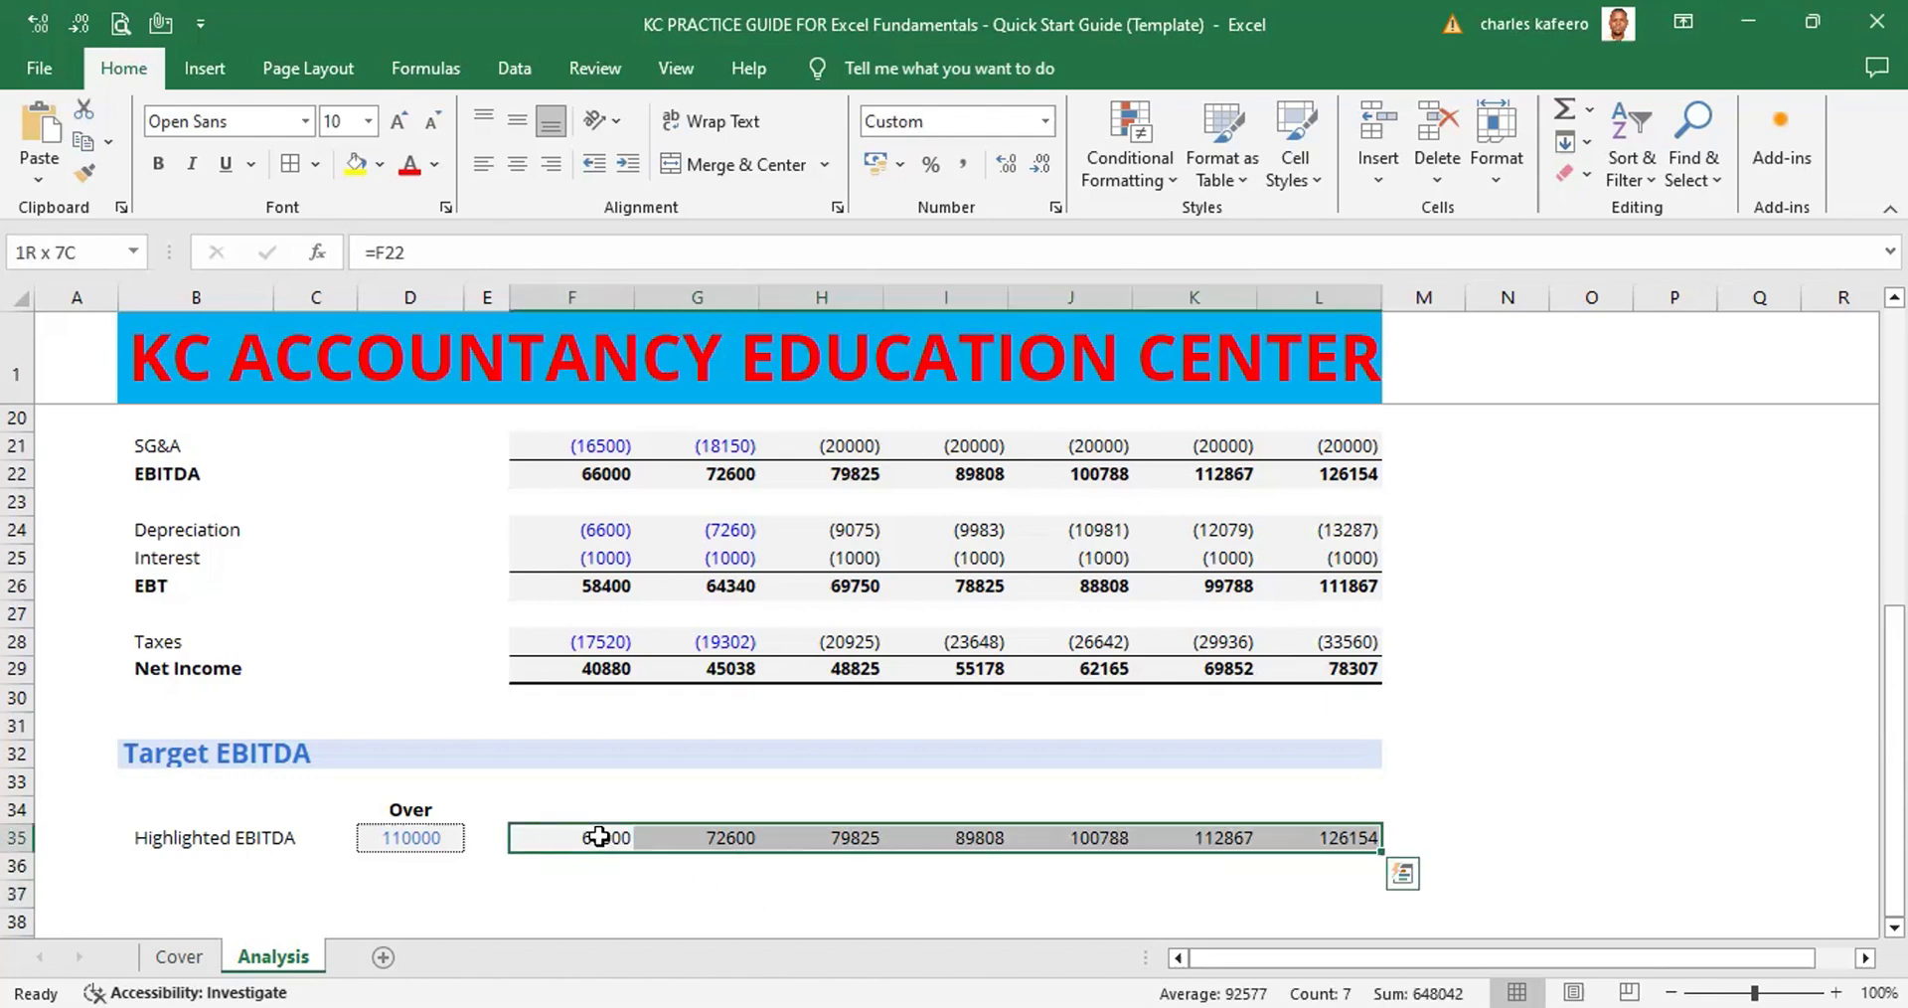
{"action": "left_click", "coordinate": [771, 893]}
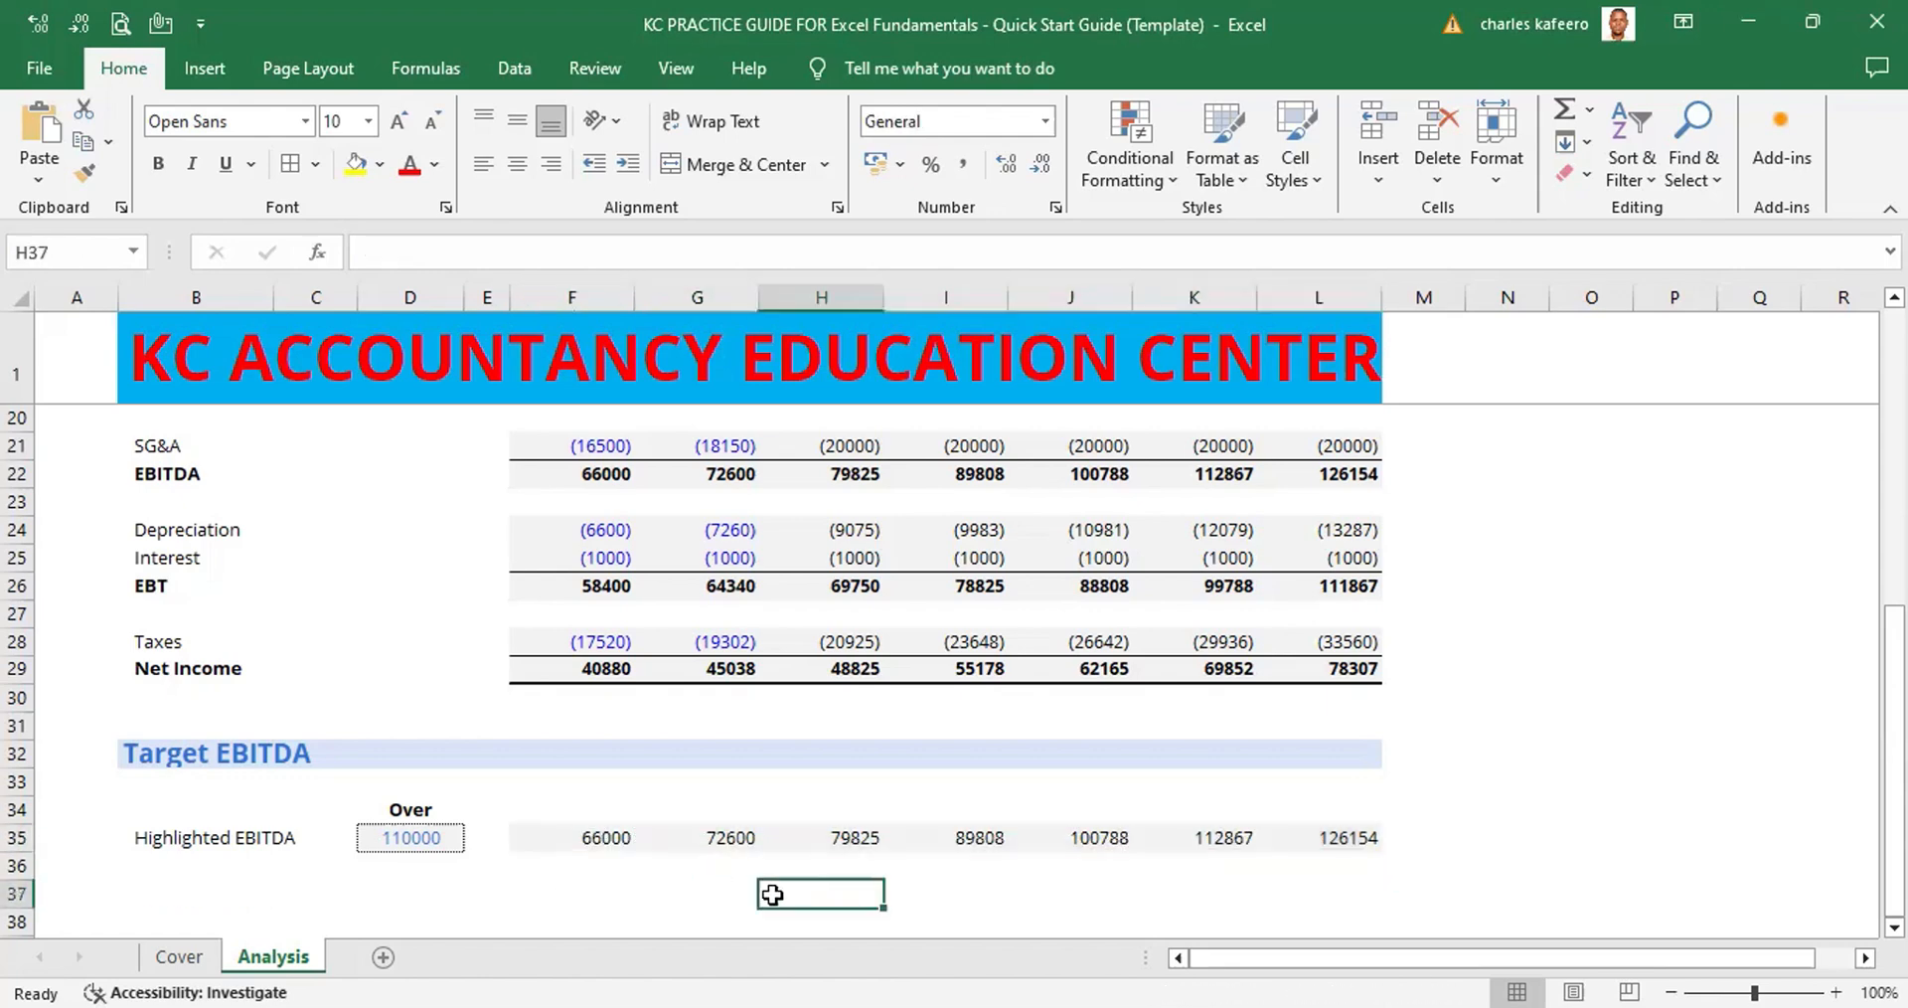
{"action": "left_click", "coordinate": [575, 836]}
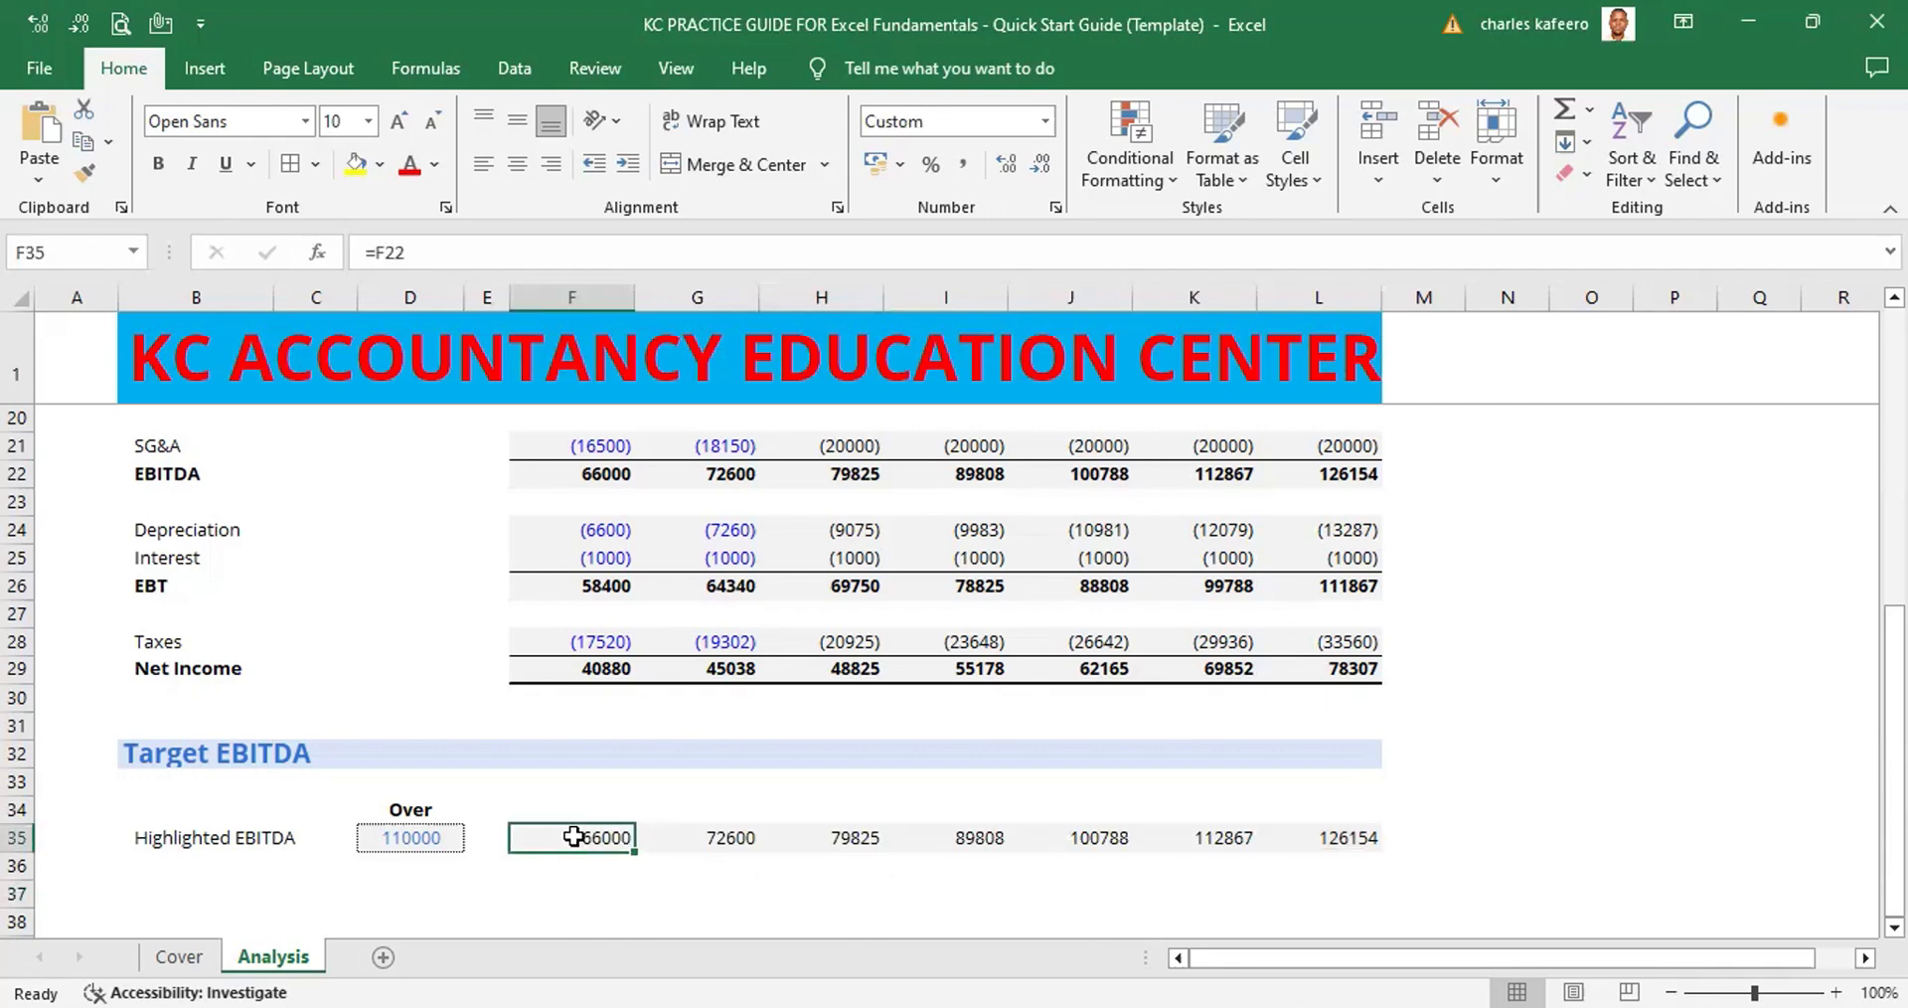
{"action": "key", "text": "shift+Right"}
{"action": "key", "text": "shift+Right"}
{"action": "key", "text": "shift+Right"}
{"action": "key", "text": "shift+Right"}
{"action": "key", "text": "shift+Right"}
{"action": "key", "text": "shift+Right"}
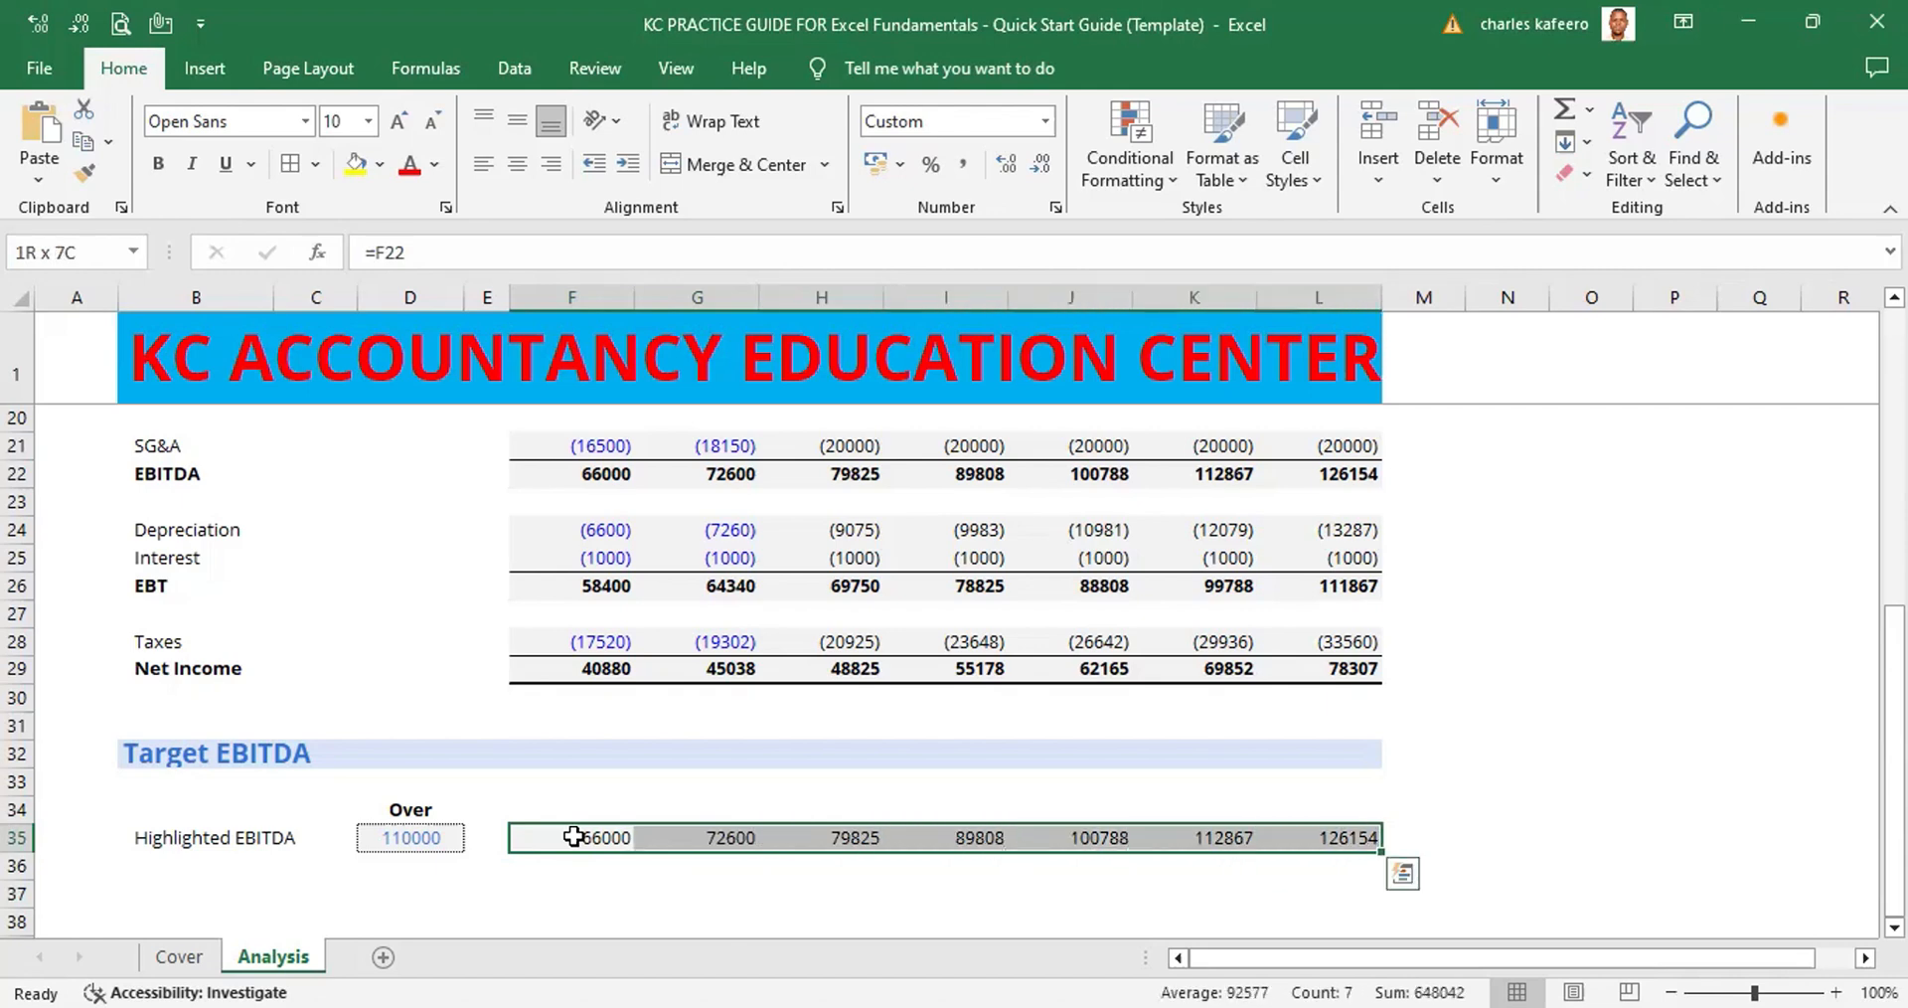
{"action": "left_click", "coordinate": [761, 888]}
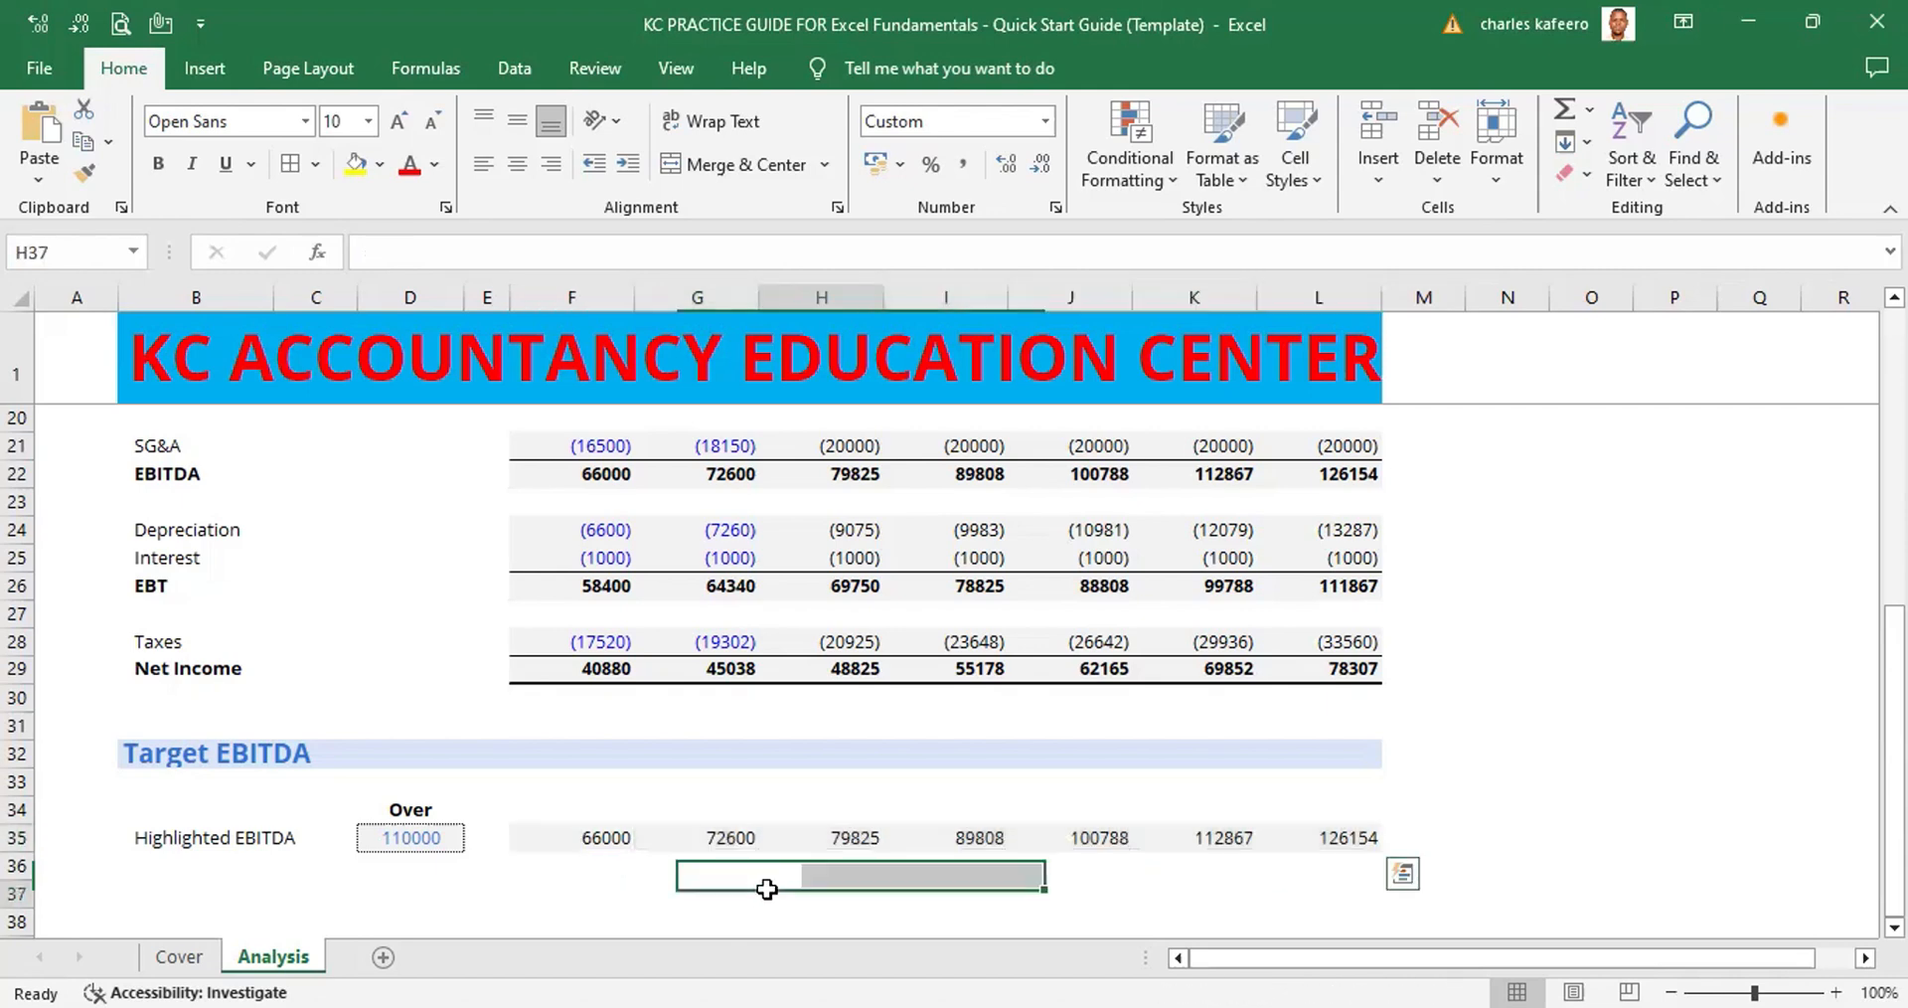
- Start a new conditional formatting rule for the Highlighted EBITDA values in F35:L35
{"action": "left_click", "coordinate": [593, 831]}
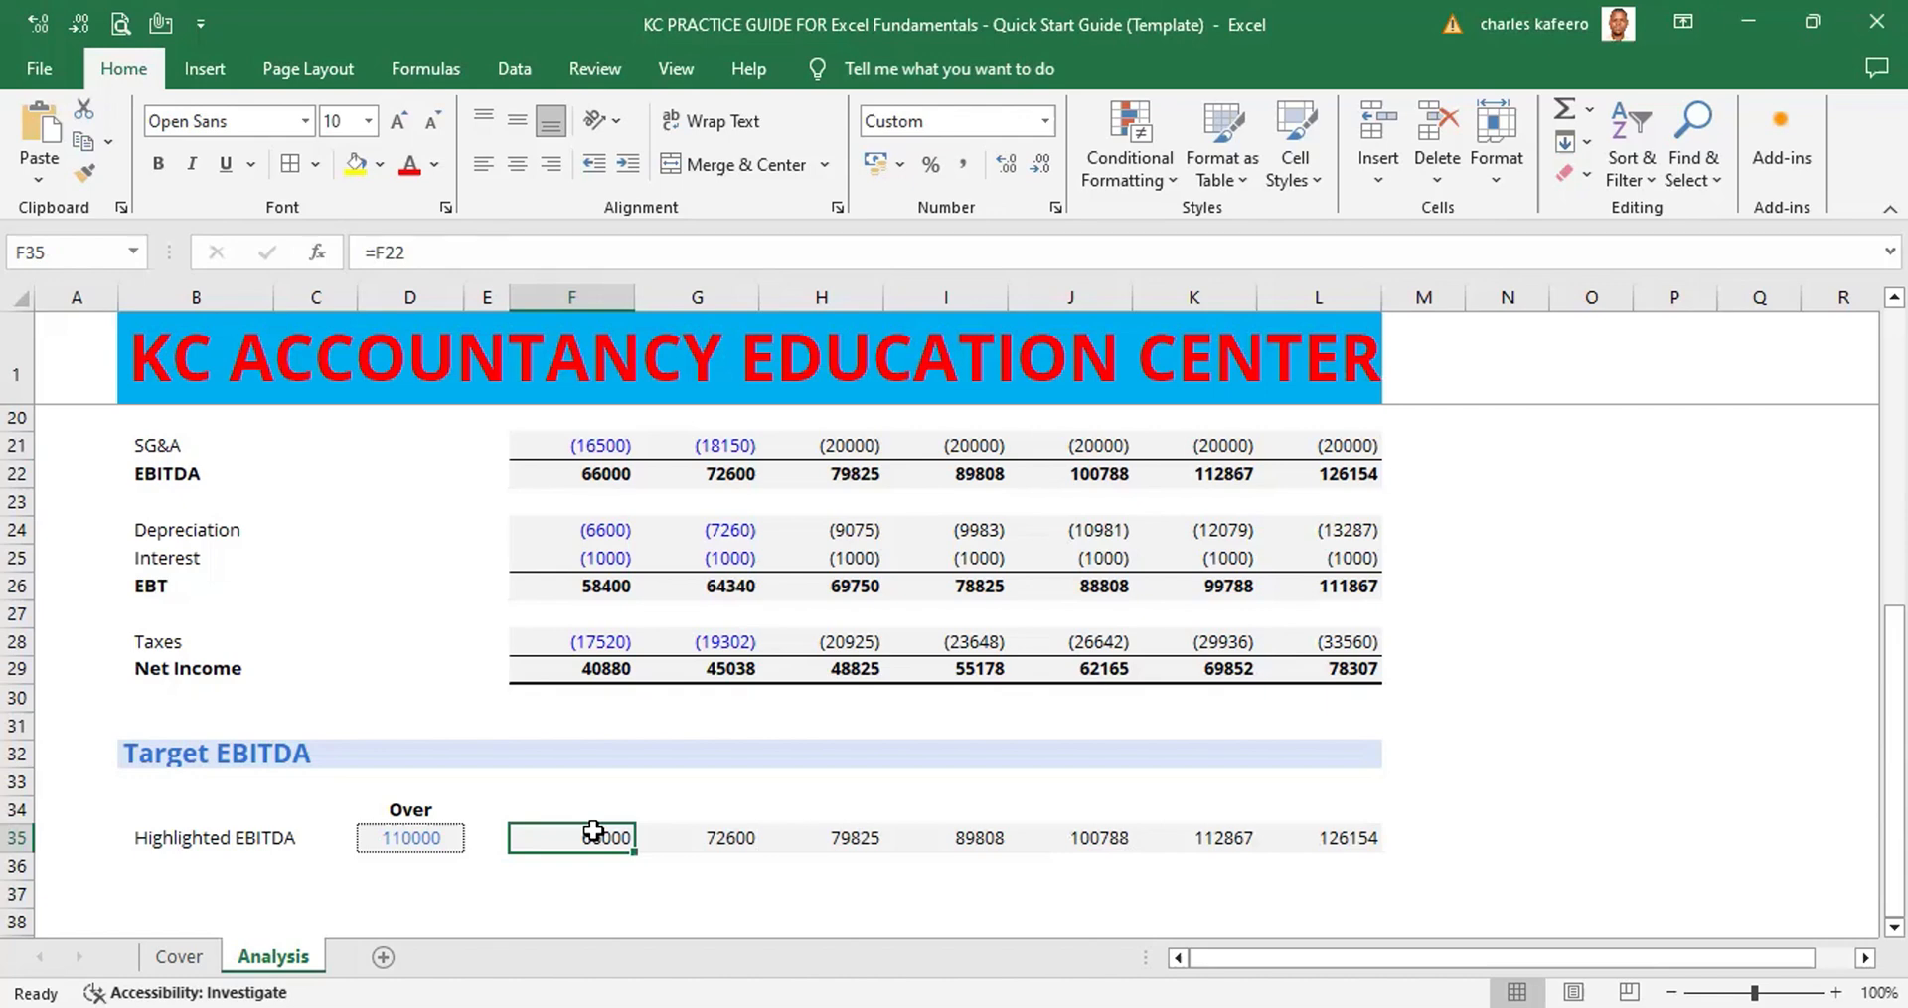
{"action": "key", "text": "shift+Right"}
{"action": "key", "text": "shift+Right"}
{"action": "key", "text": "shift+Right"}
{"action": "key", "text": "shift+Right"}
{"action": "key", "text": "shift+Right"}
{"action": "key", "text": "shift+Right"}
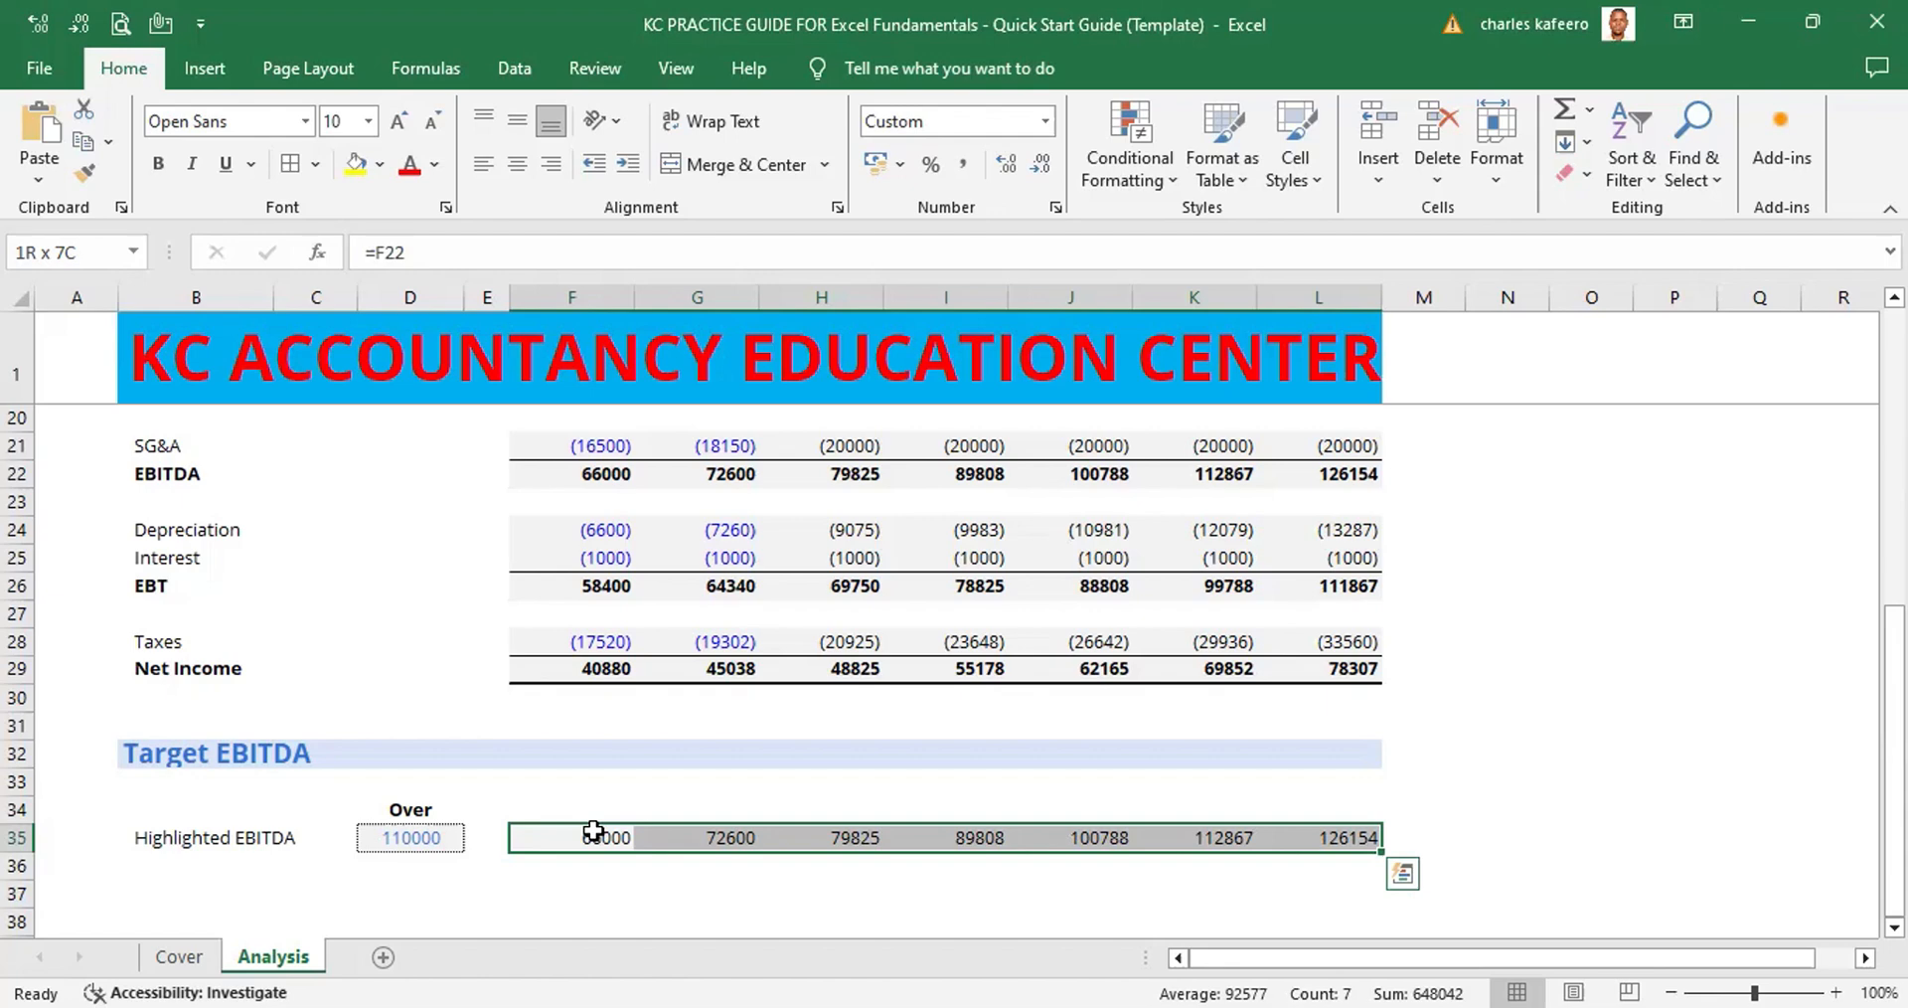
{"action": "key", "text": "alt"}
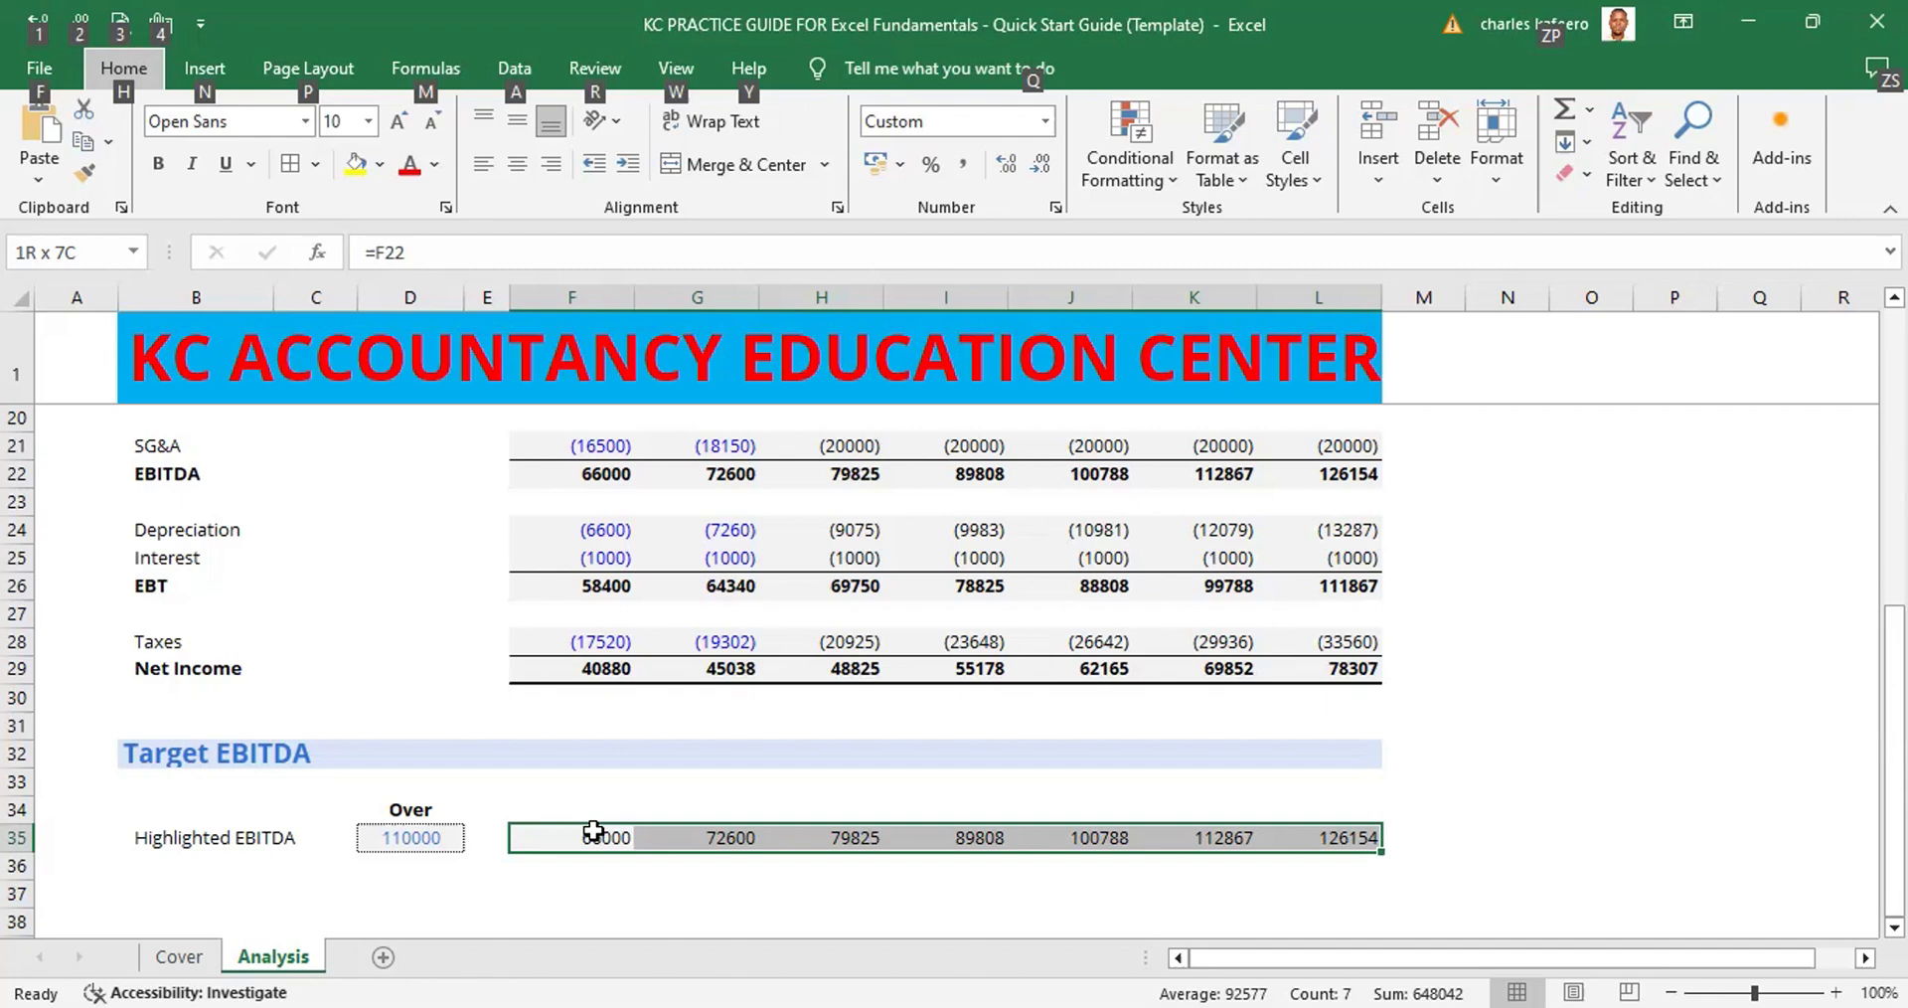
{"action": "key", "text": "h"}
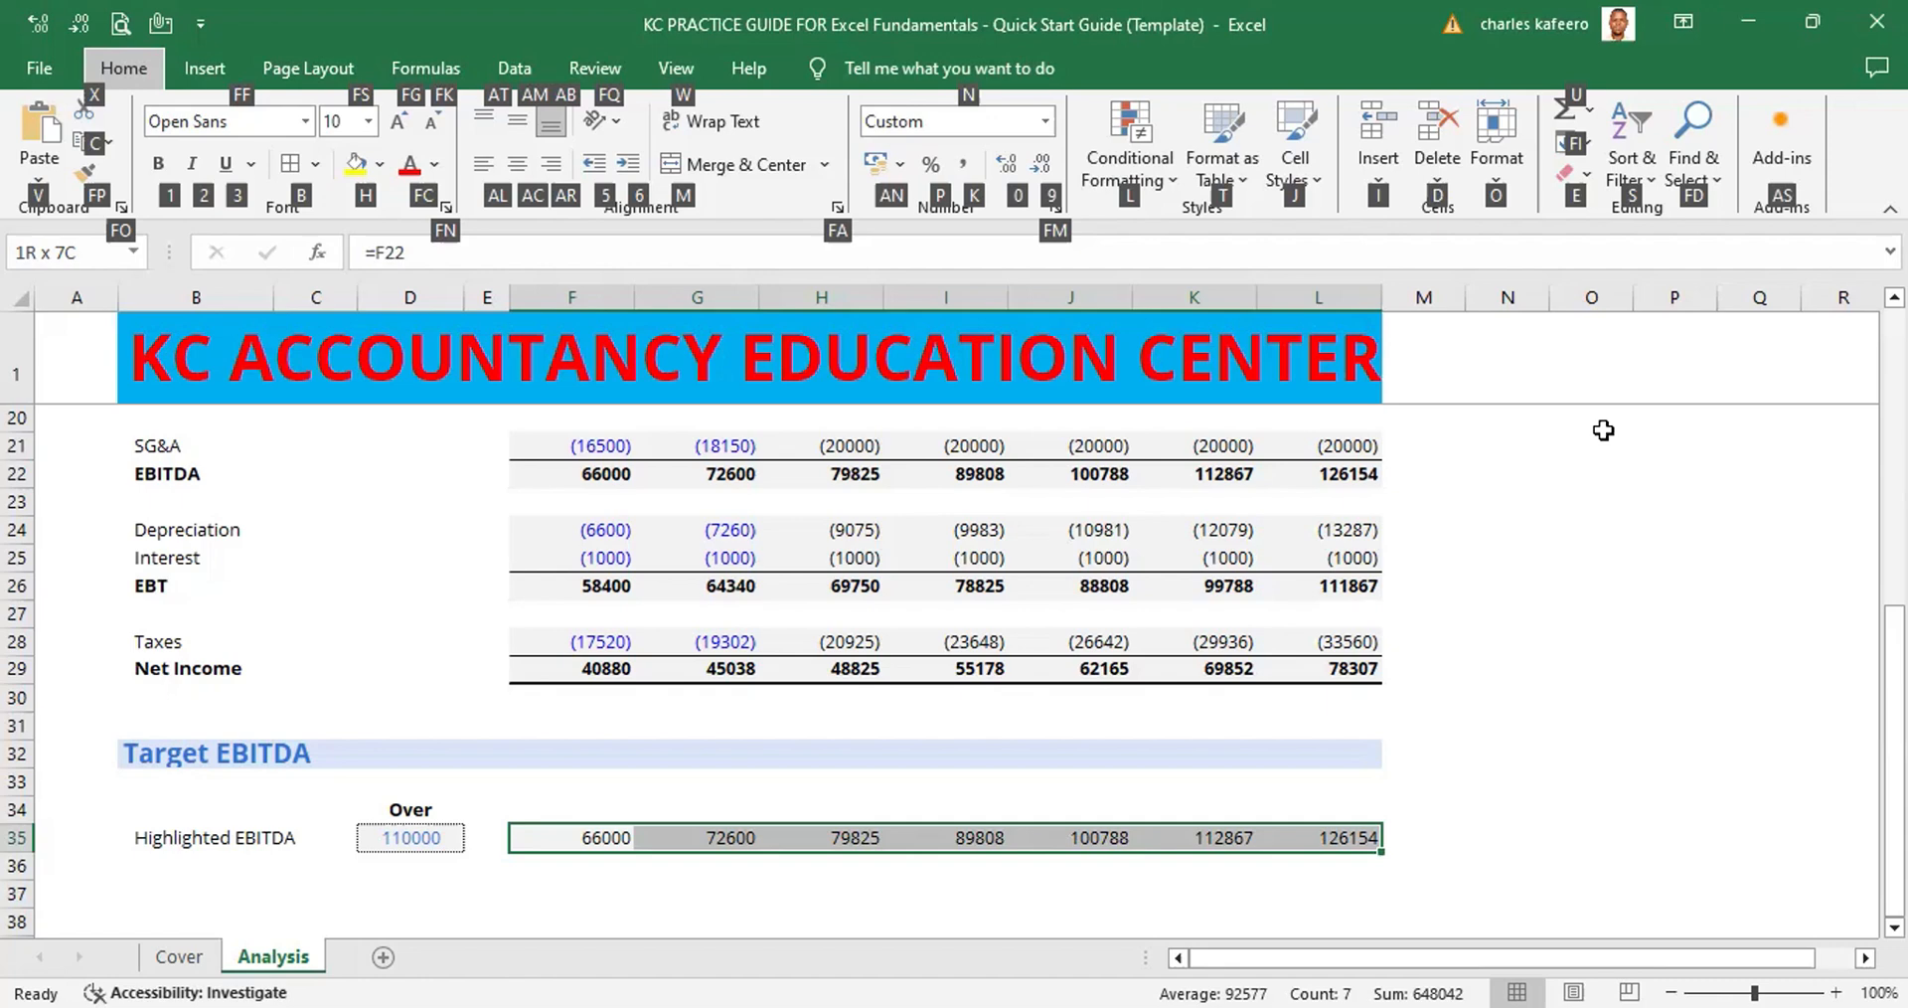
{"action": "key", "text": "l"}
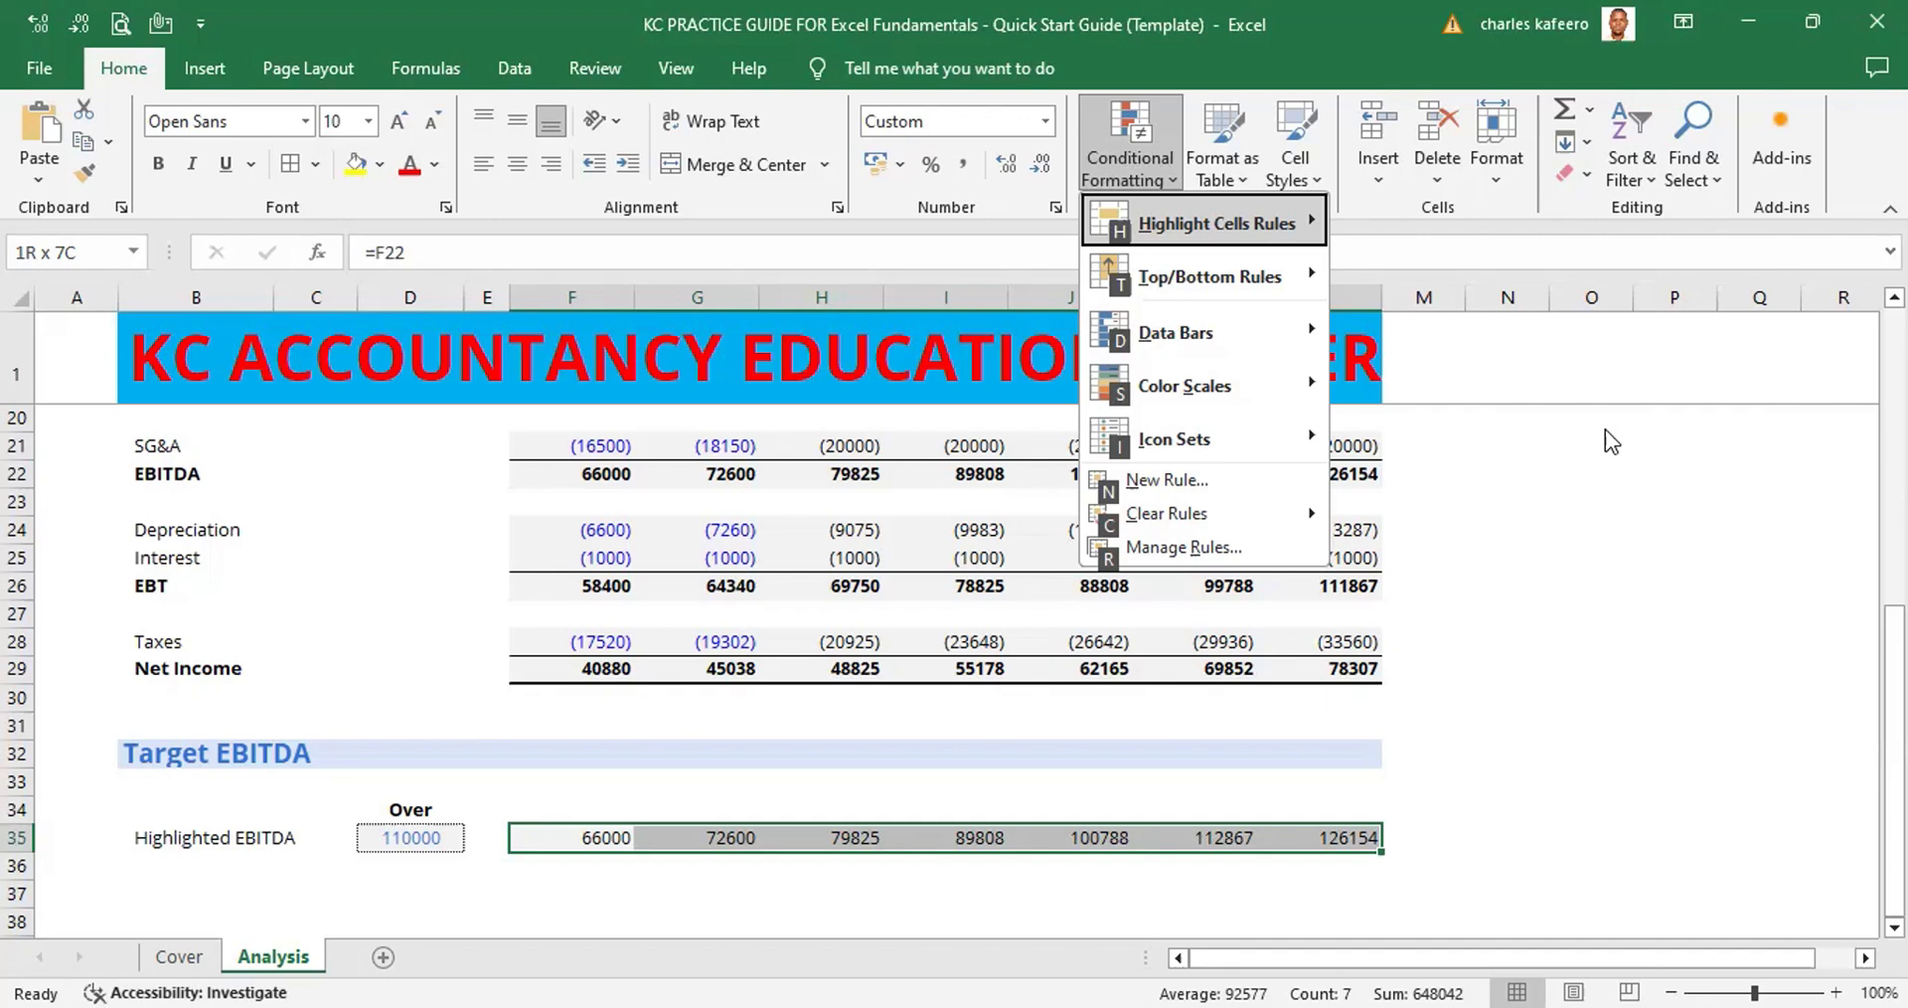
{"action": "left_click", "coordinate": [1230, 481]}
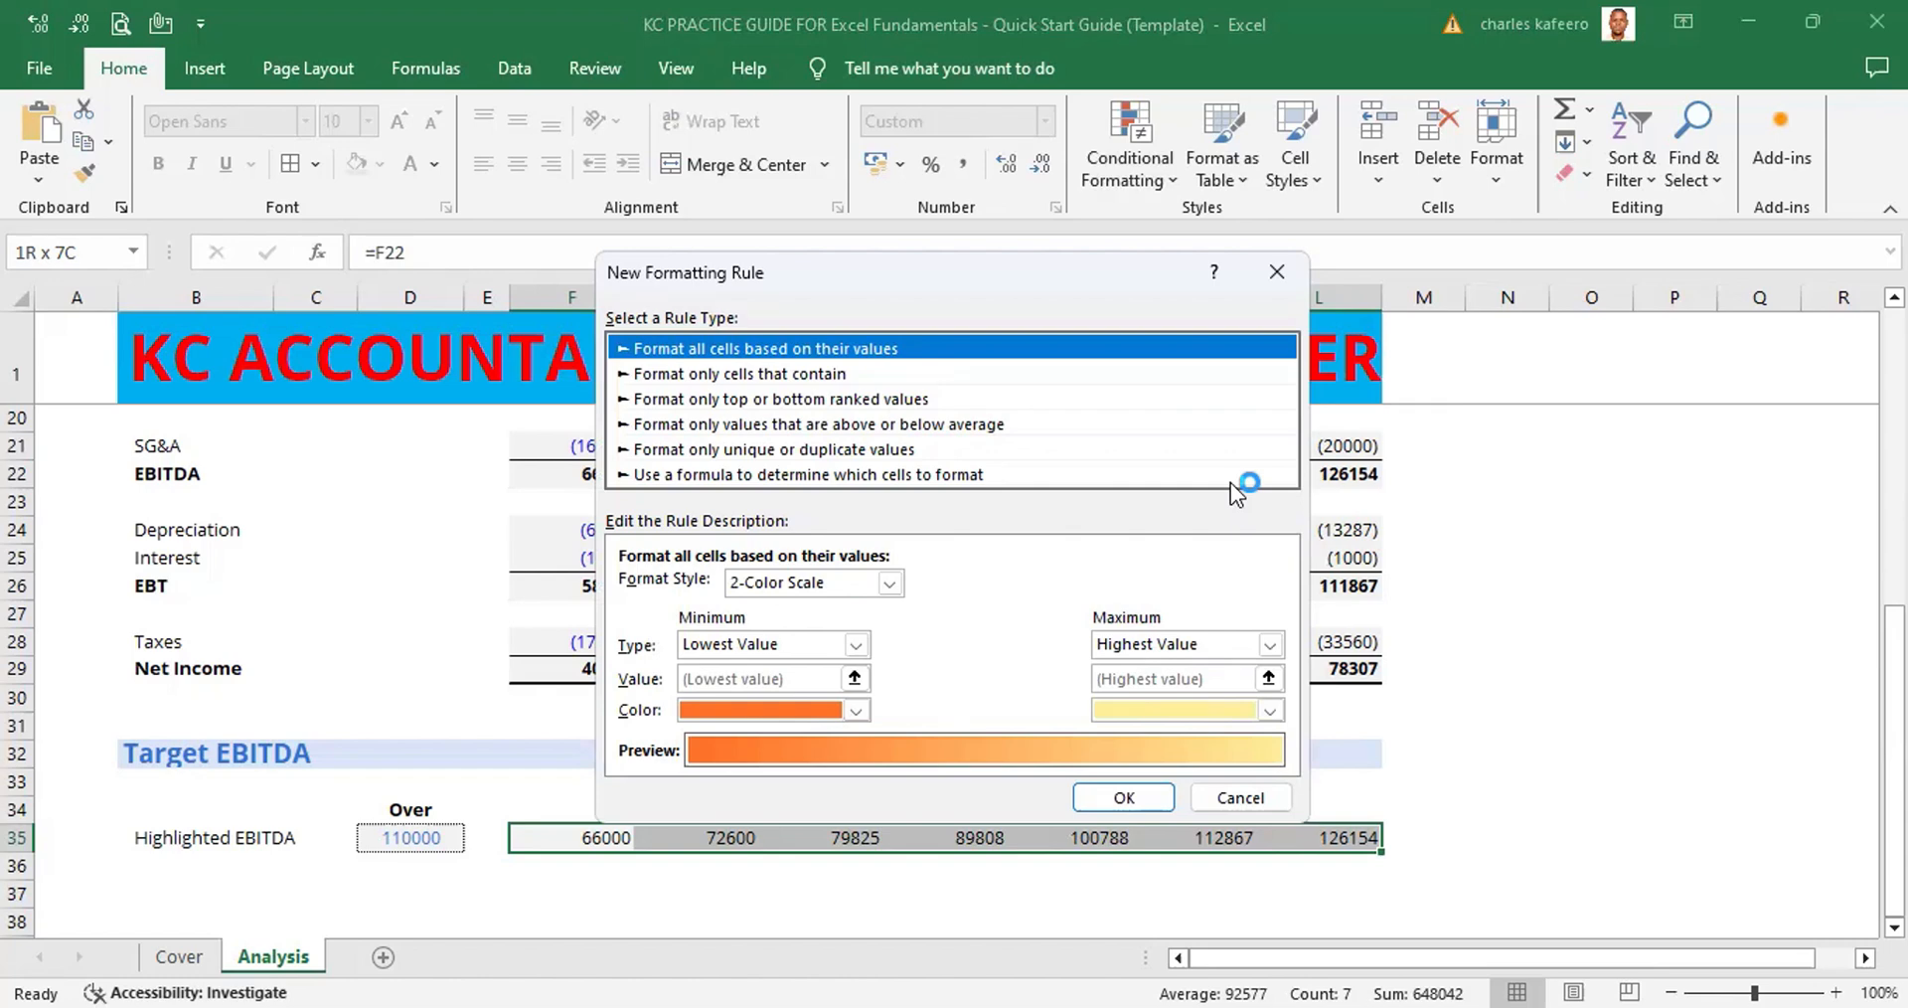
- Choose the rule type that uses a formula to determine which cells to format
{"action": "key", "text": "Down"}
{"action": "key", "text": "Down"}
{"action": "key", "text": "Down"}
{"action": "key", "text": "Down"}
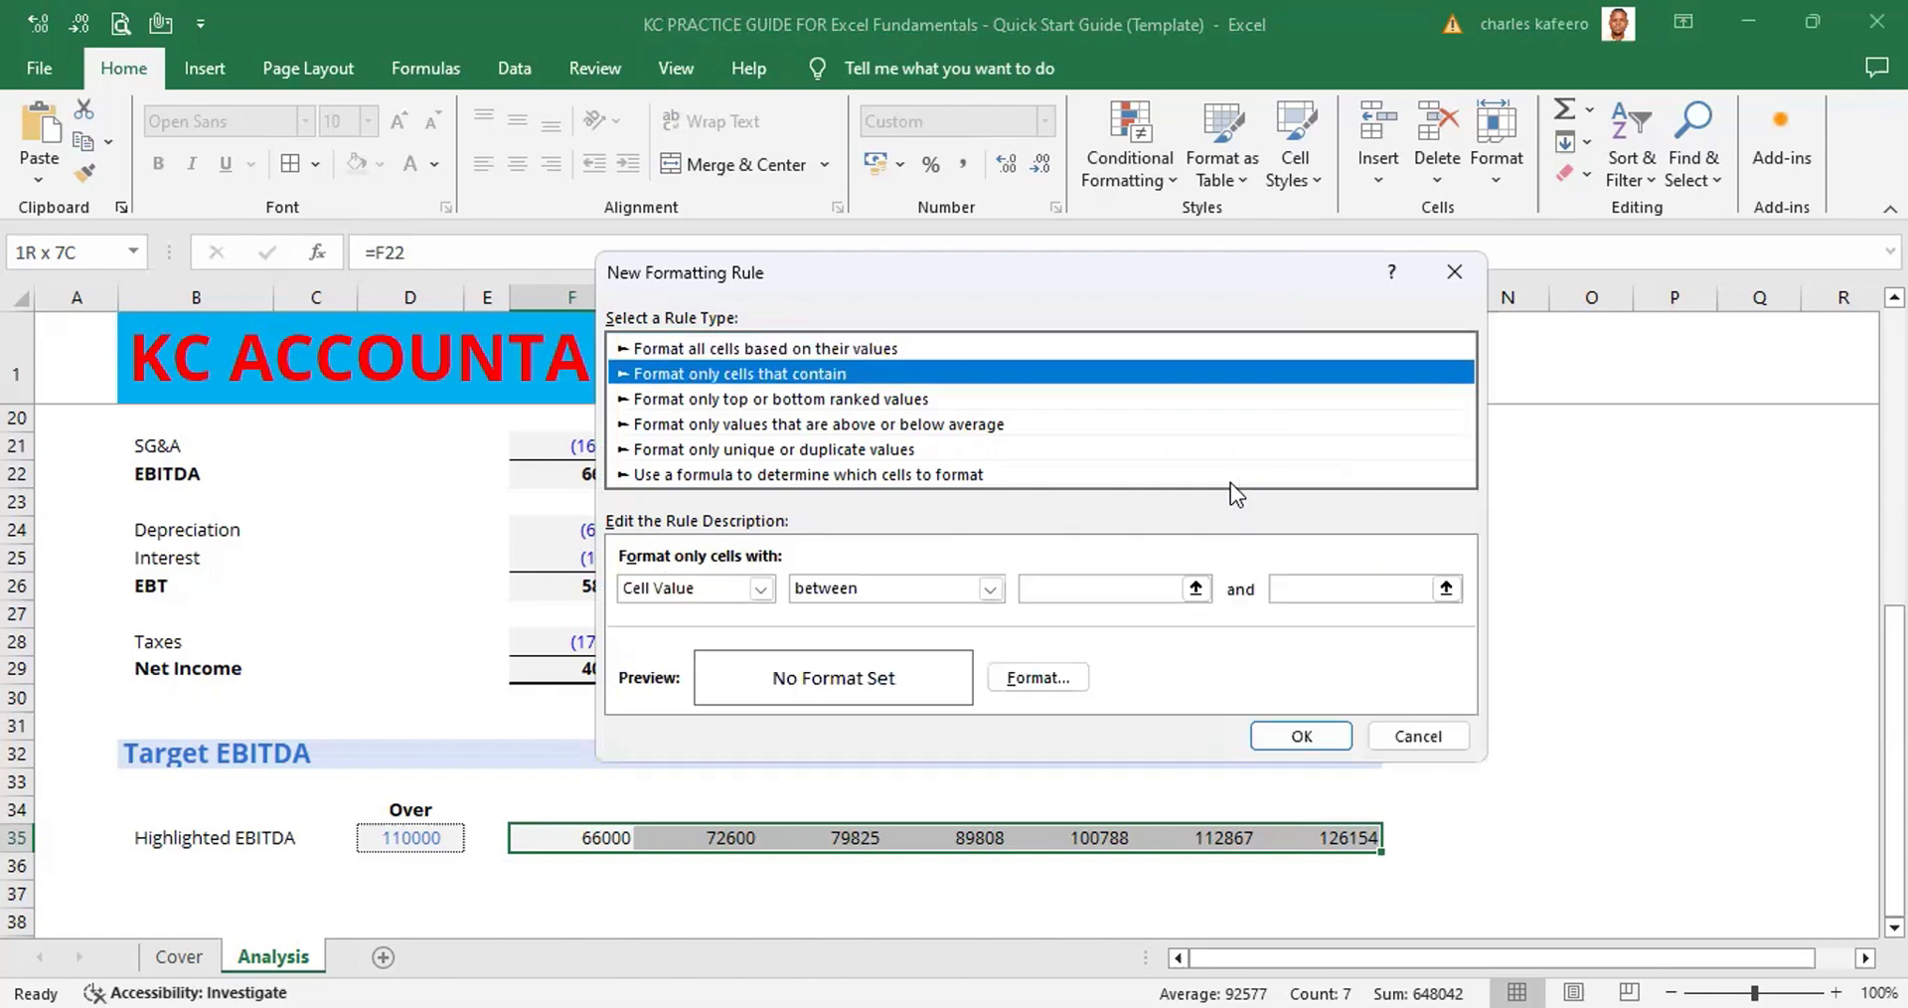
{"action": "key", "text": "Down"}
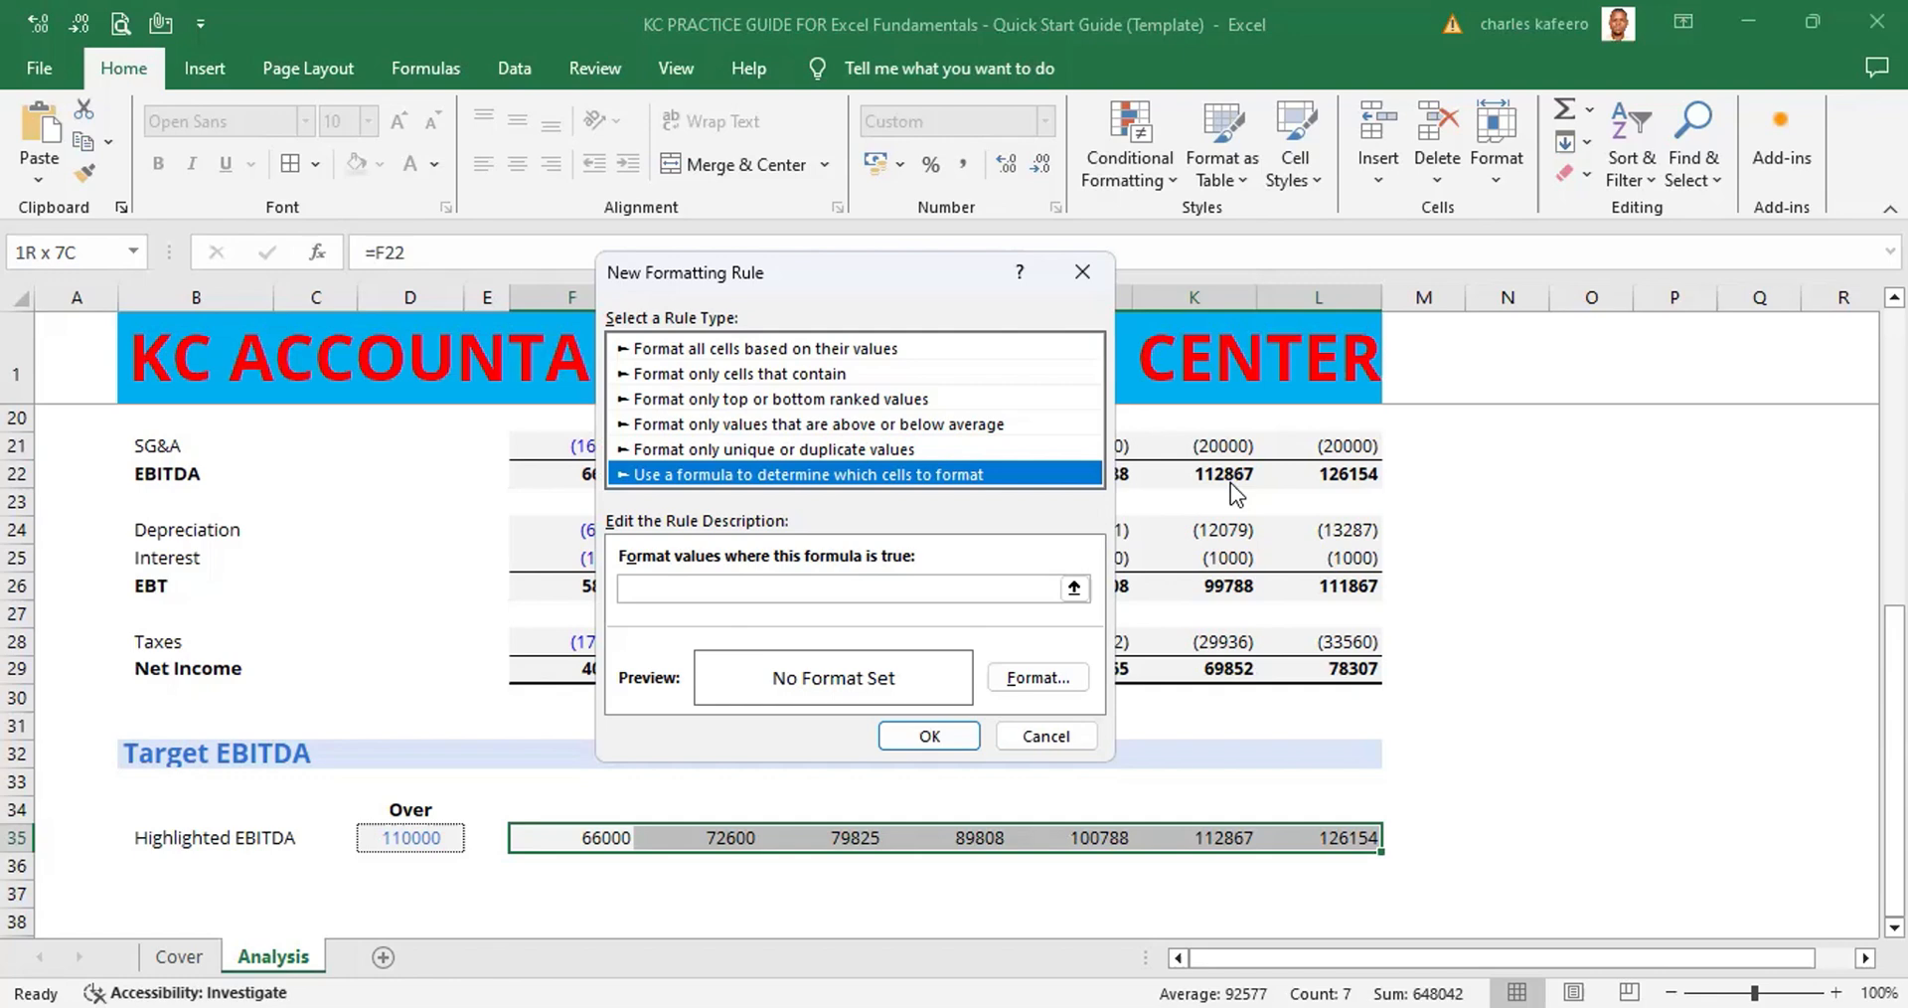
- Enter the rule formula =F35>$D$35, with F35 as a relative reference and the threshold cell D35 as an absolute one
{"action": "key", "text": "Tab"}
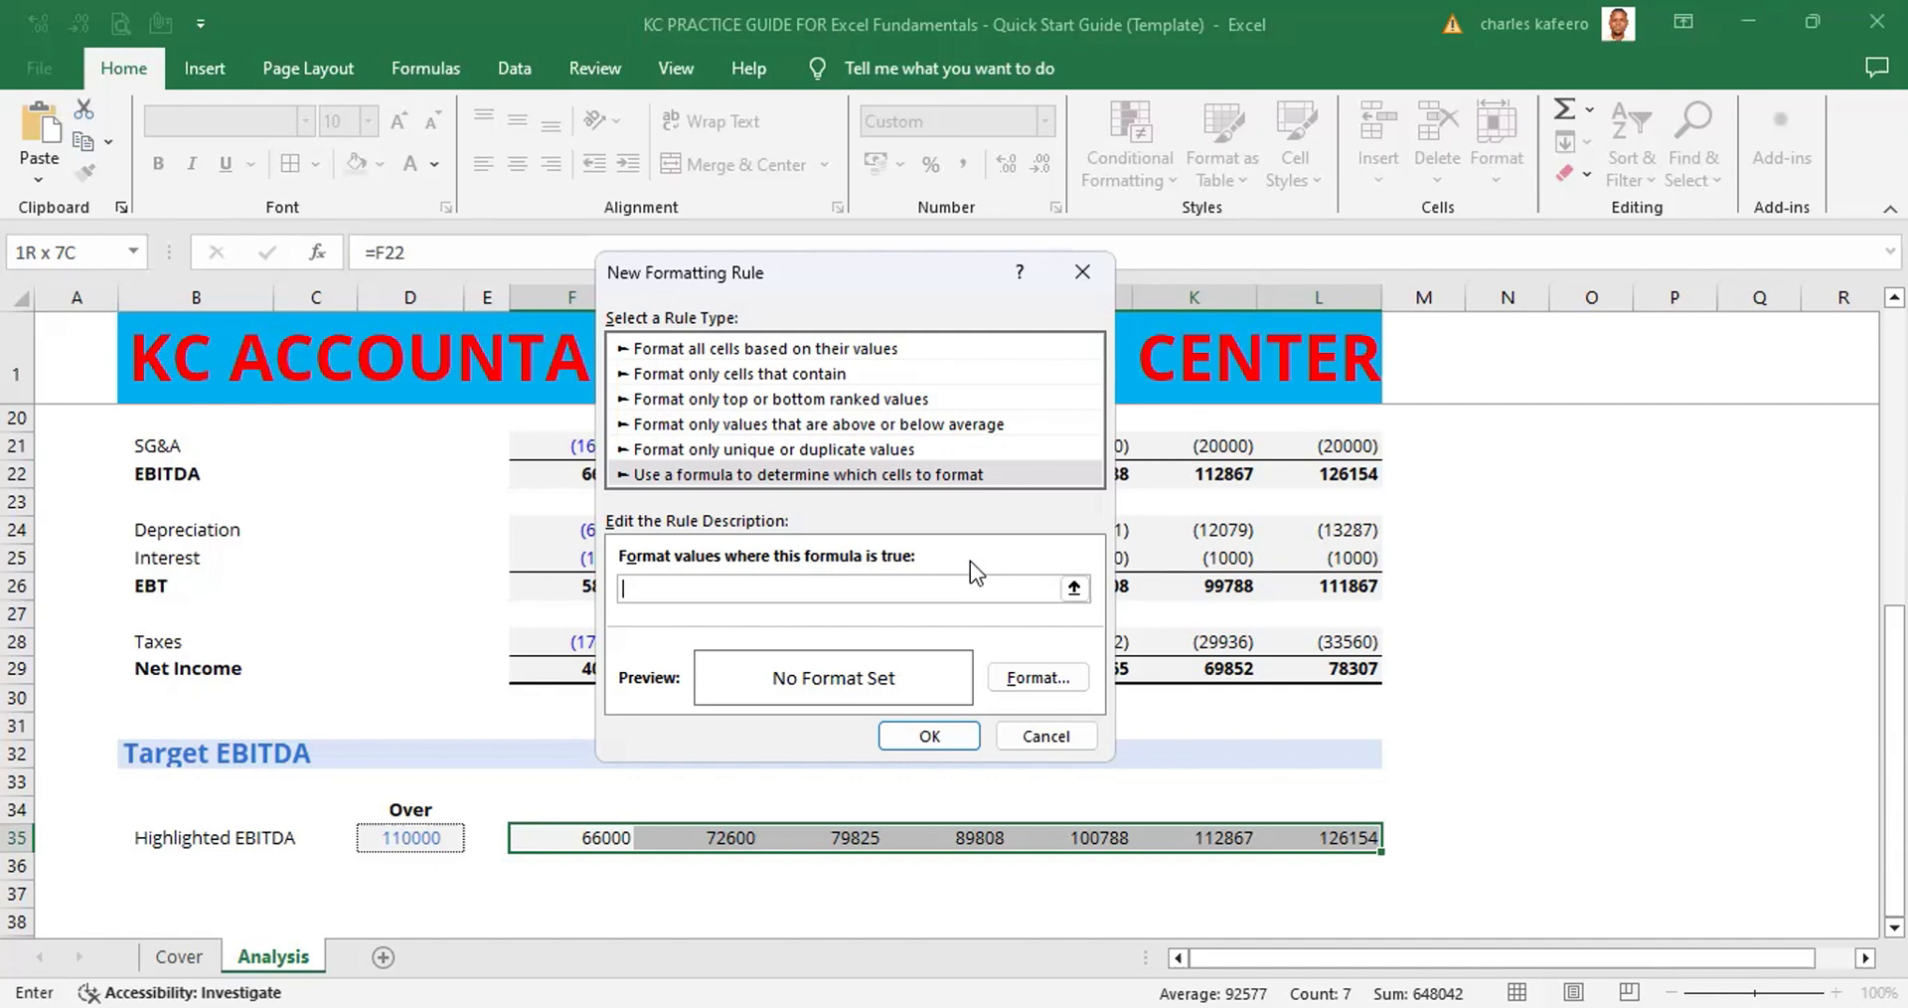
{"action": "key", "text": "Right"}
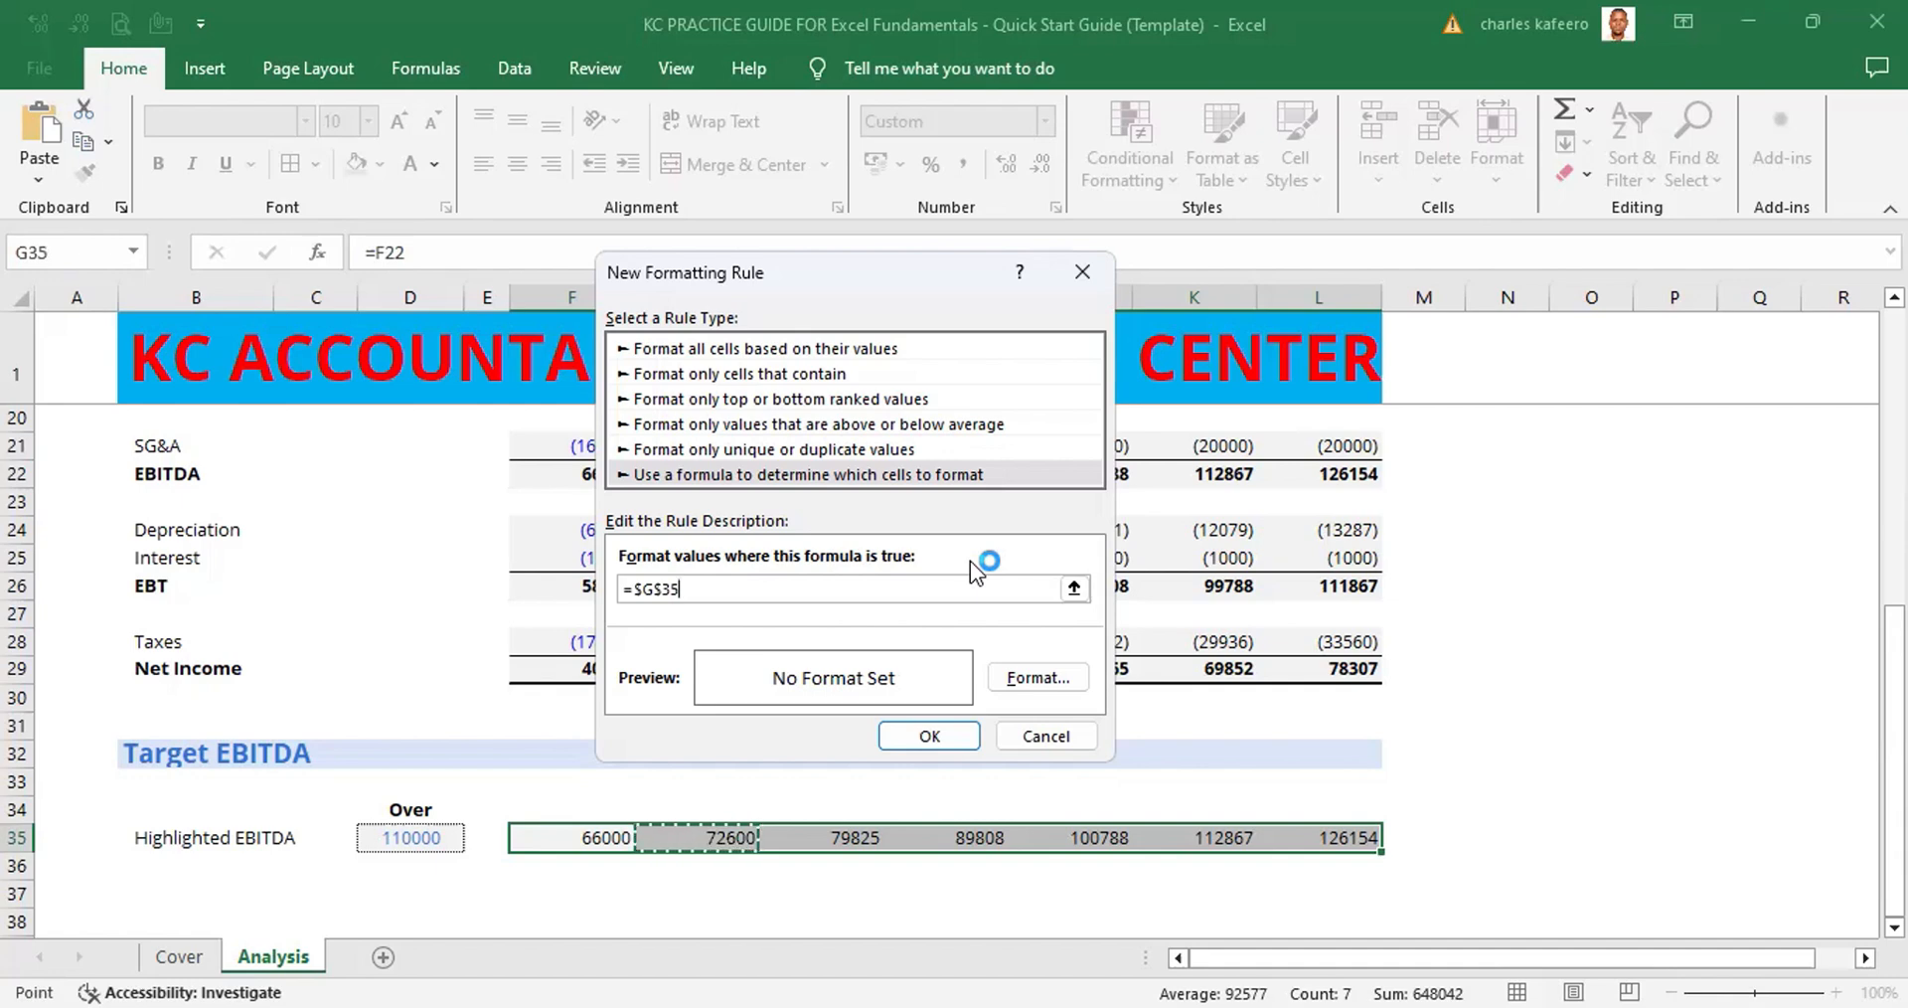
{"action": "key", "text": "Left"}
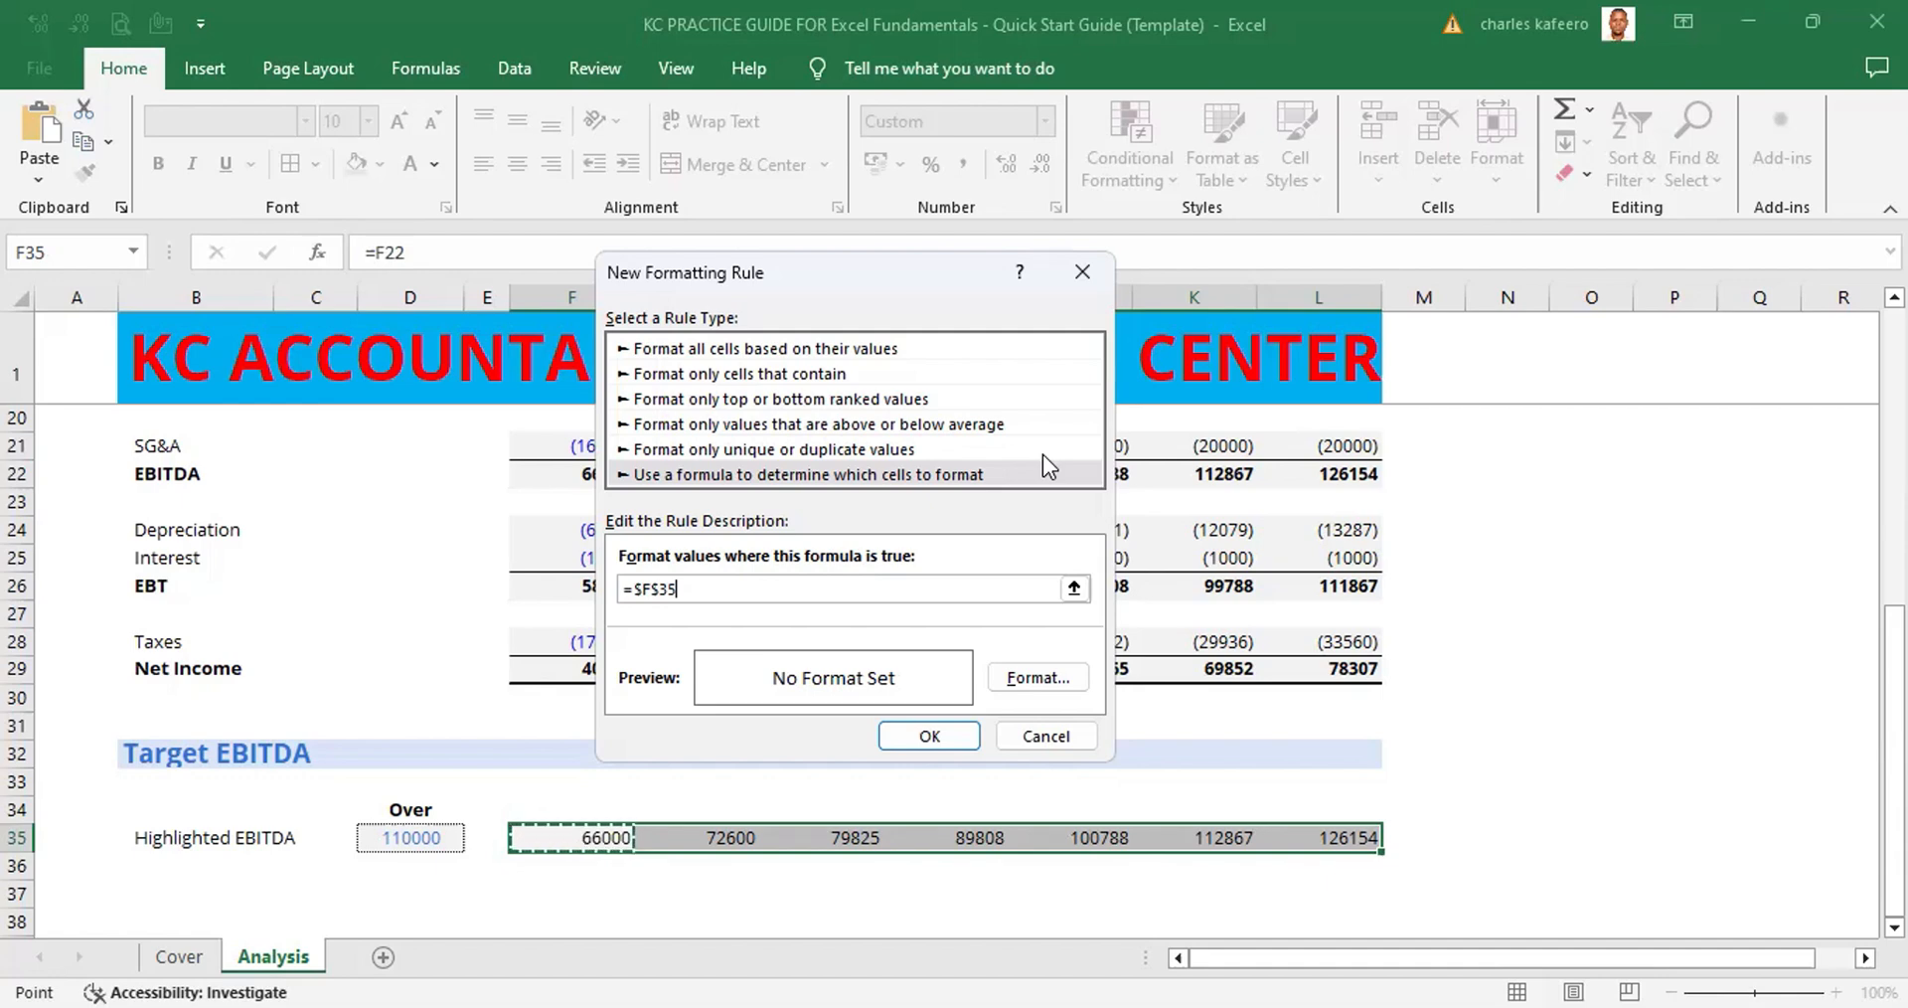
{"action": "left_click", "coordinate": [663, 591]}
{"action": "key", "text": "BackSpace"}
{"action": "left_click", "coordinate": [646, 589]}
{"action": "key", "text": "BackSpace"}
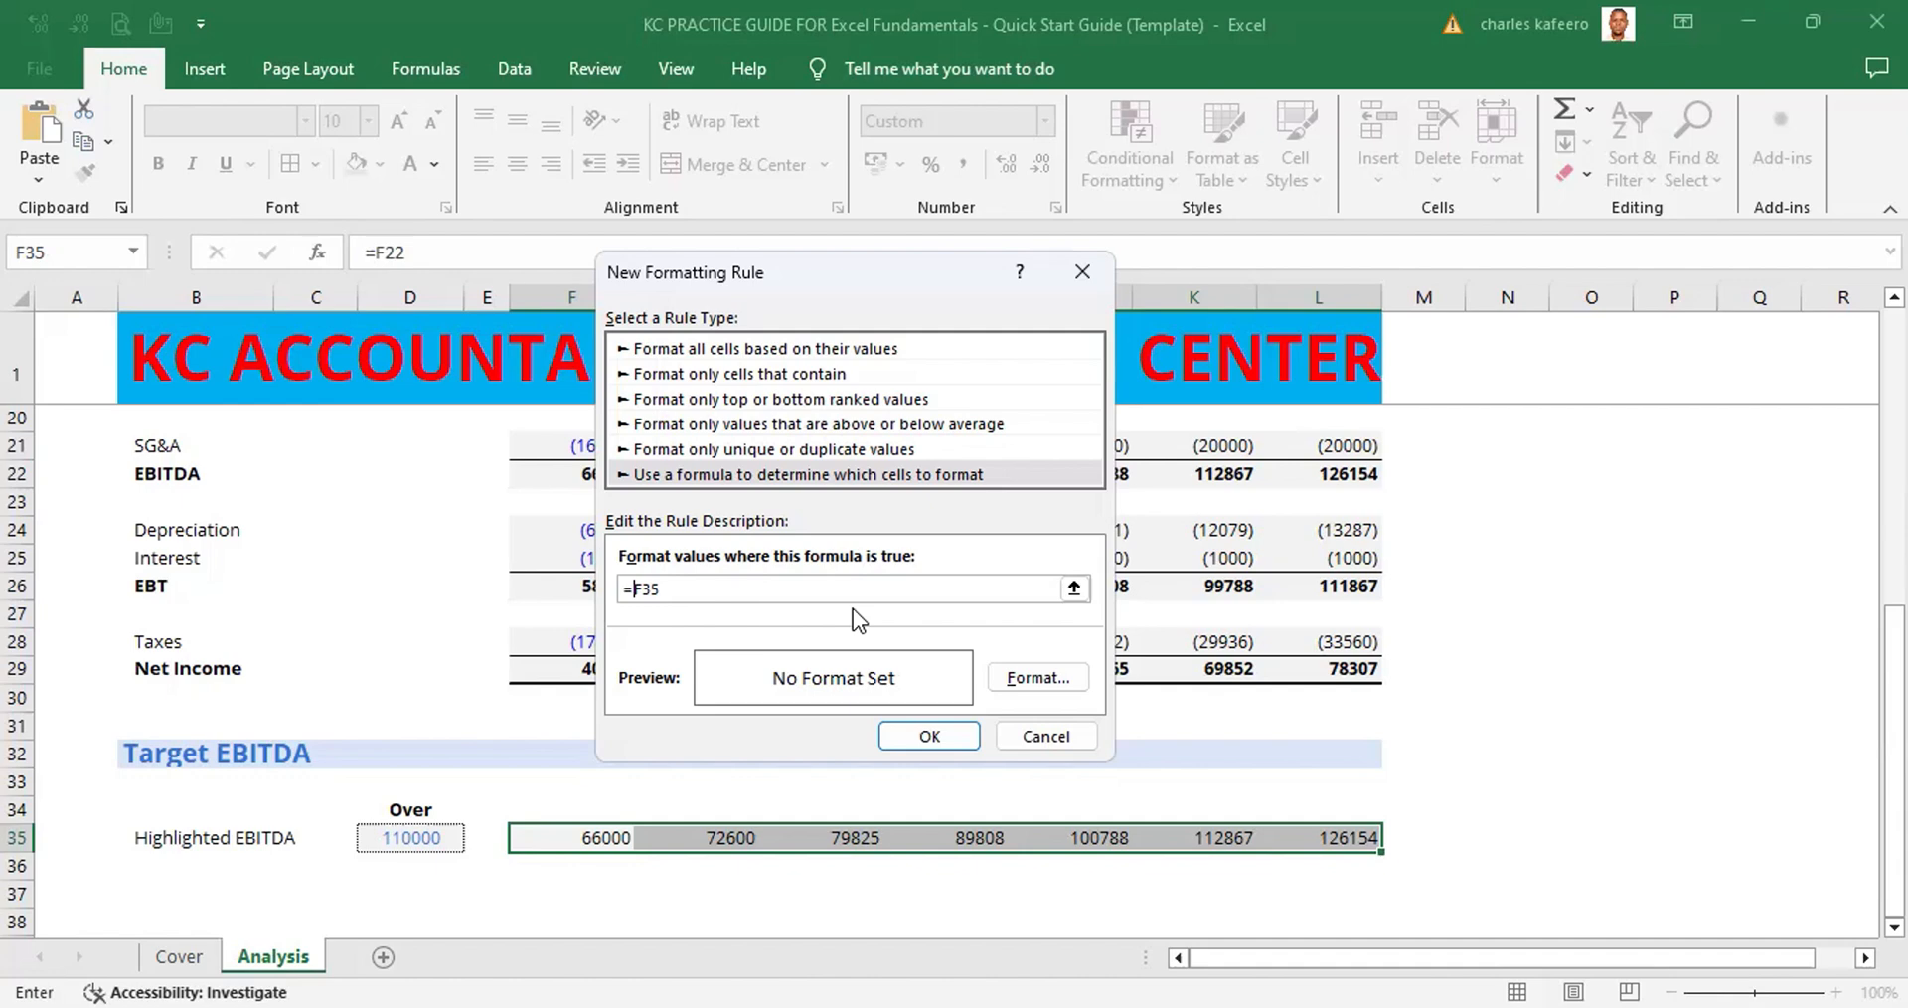
{"action": "key", "text": "Right"}
{"action": "key", "text": "BackSpace"}
{"action": "type", "text": ">"}
{"action": "left_click", "coordinate": [428, 841]}
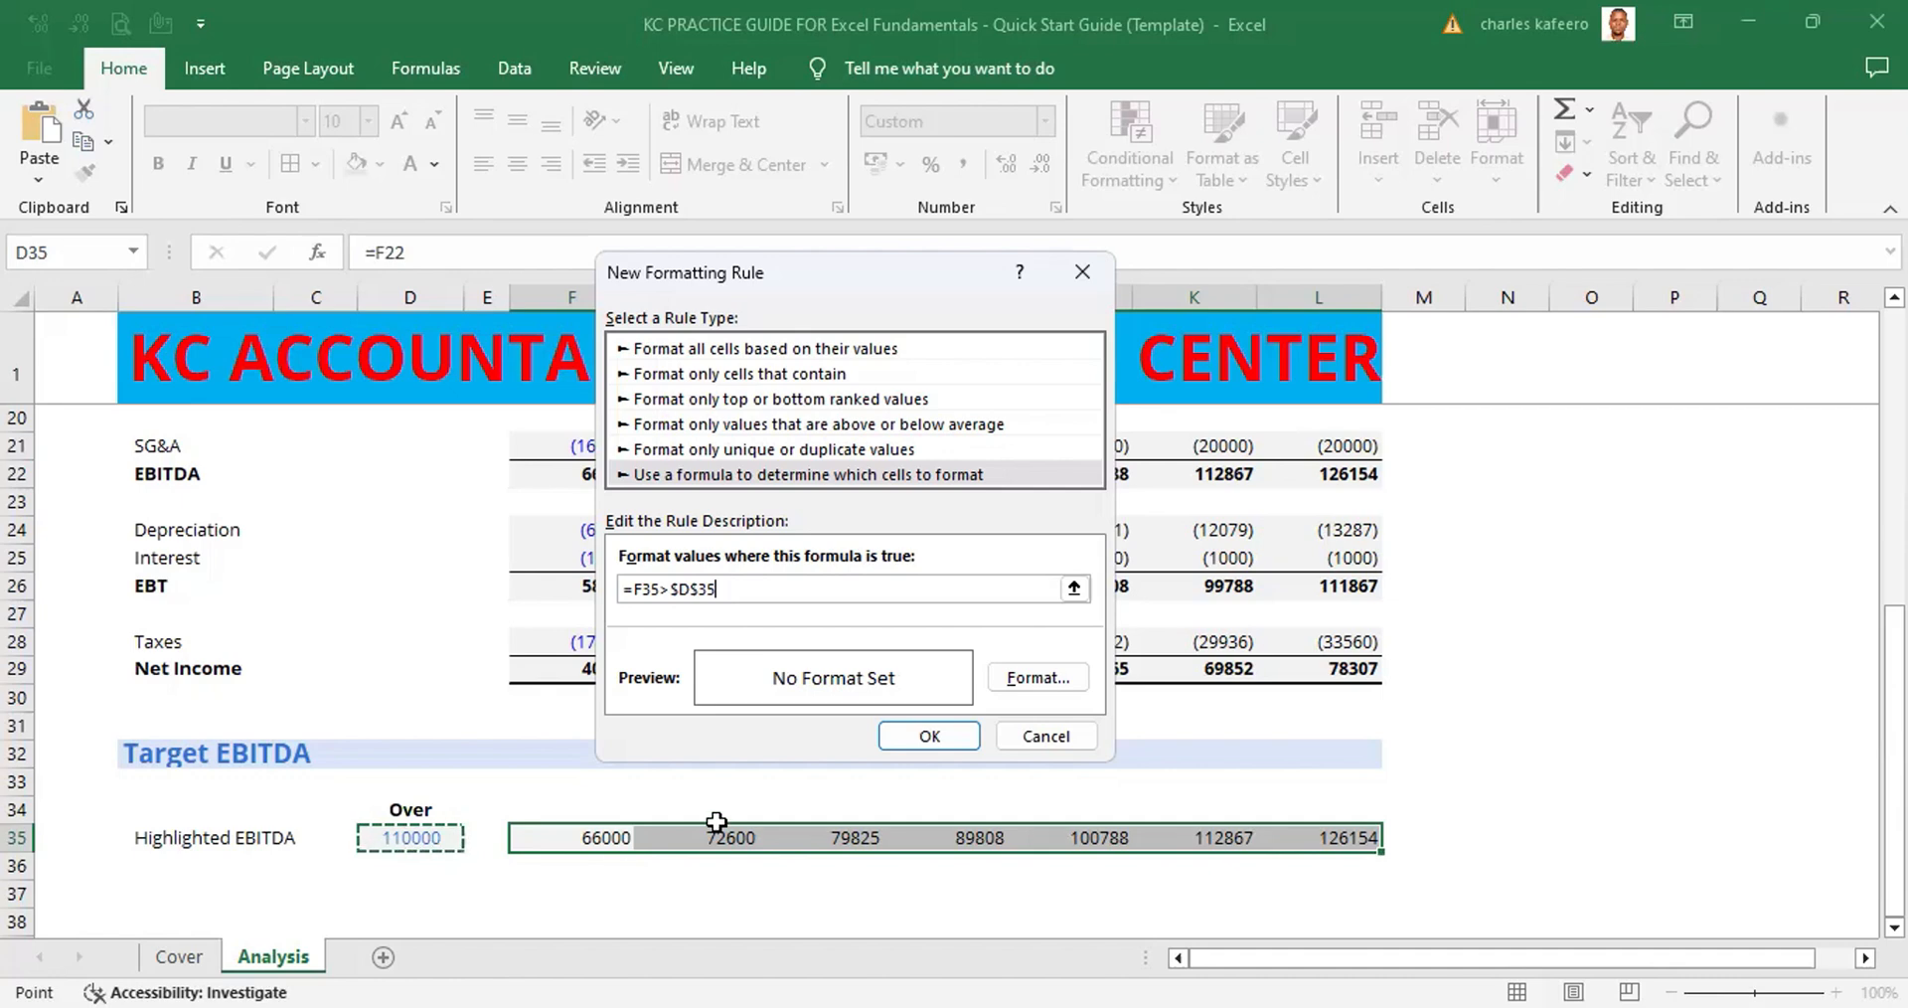
- Set the rule's font colour to a custom RGB value of red 250, green 98 and blue 28
{"action": "left_click", "coordinate": [1032, 672]}
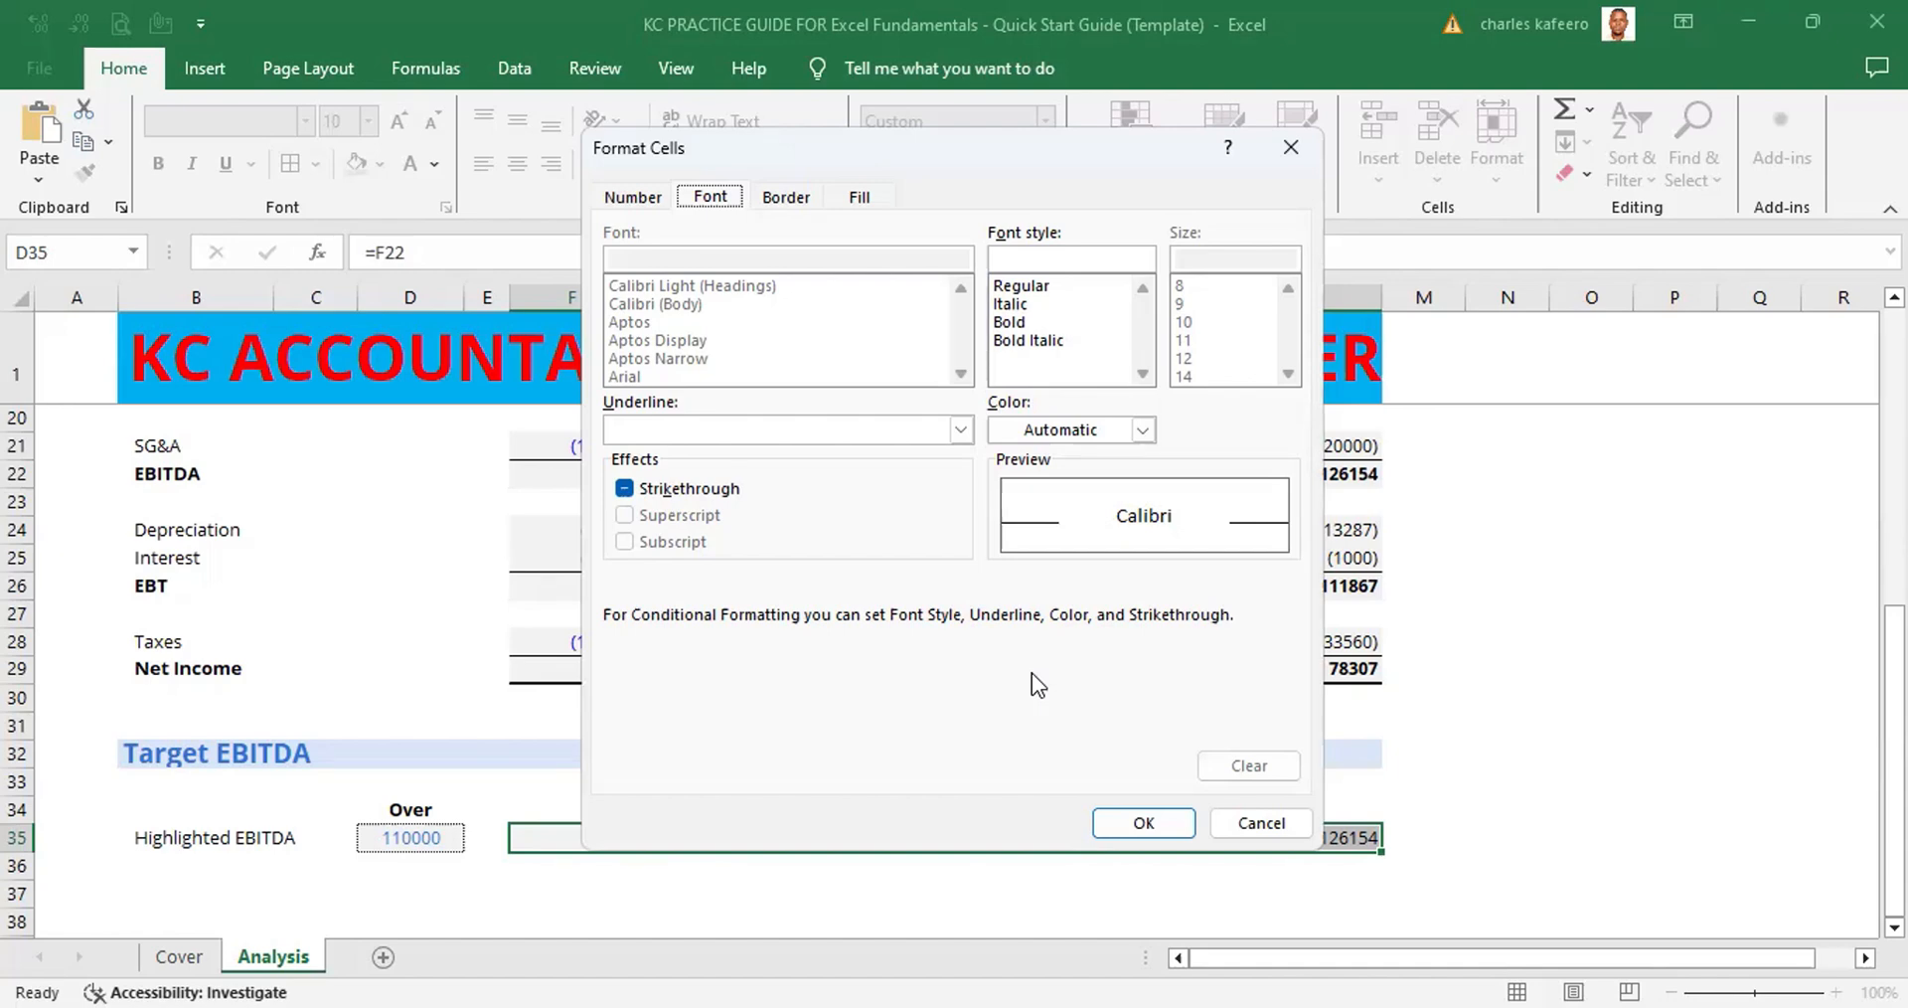
{"action": "left_click", "coordinate": [1143, 429]}
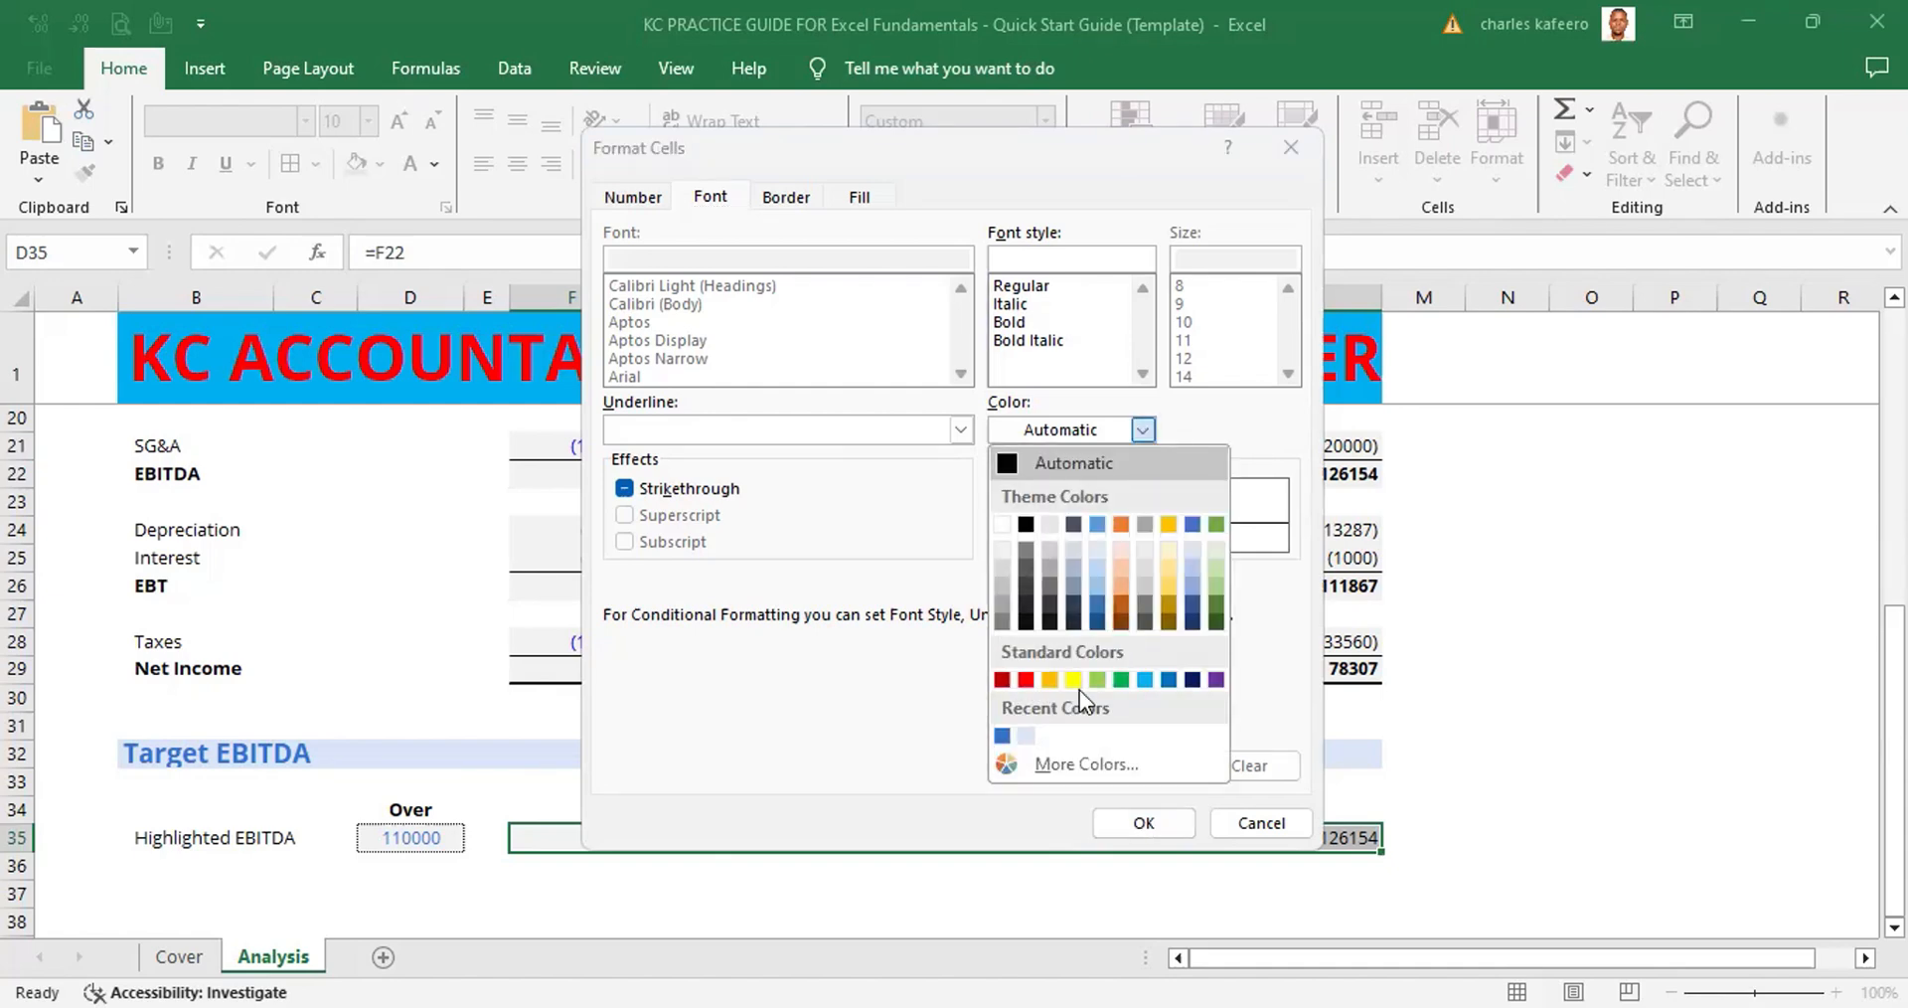
{"action": "left_click", "coordinate": [957, 668]}
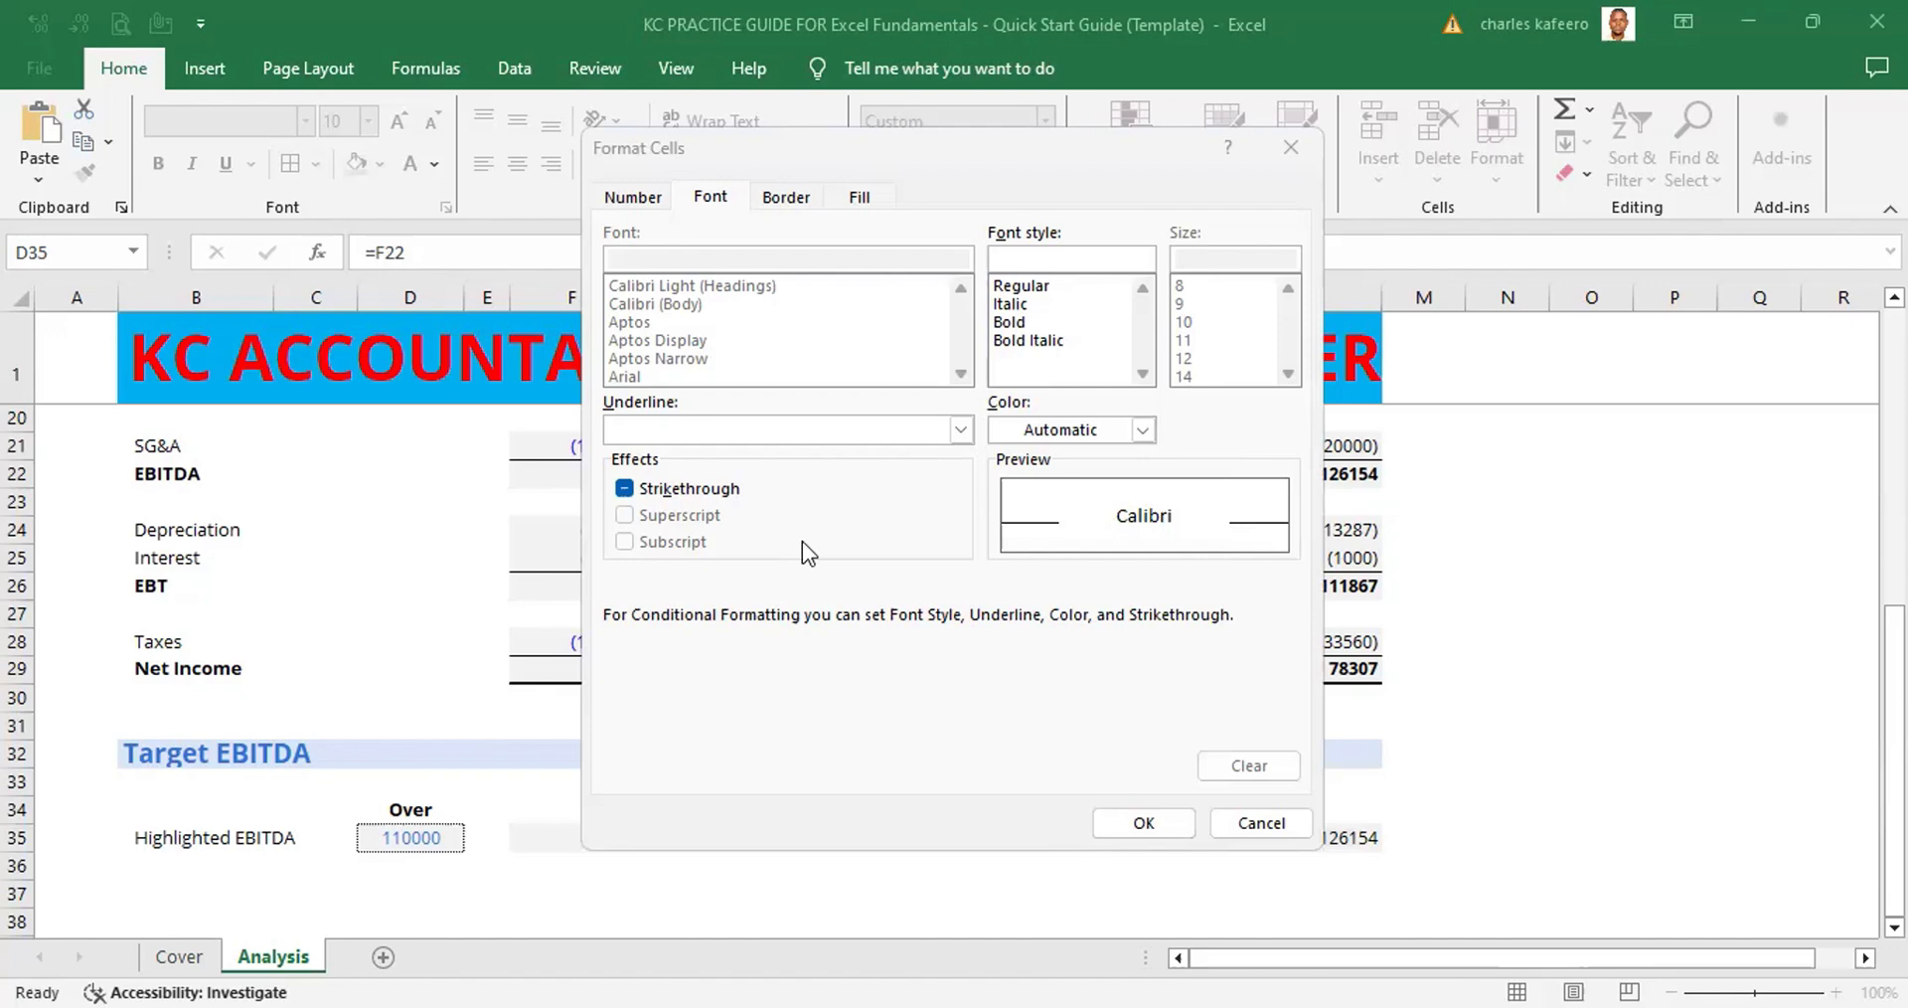
{"action": "left_click", "coordinate": [1145, 430]}
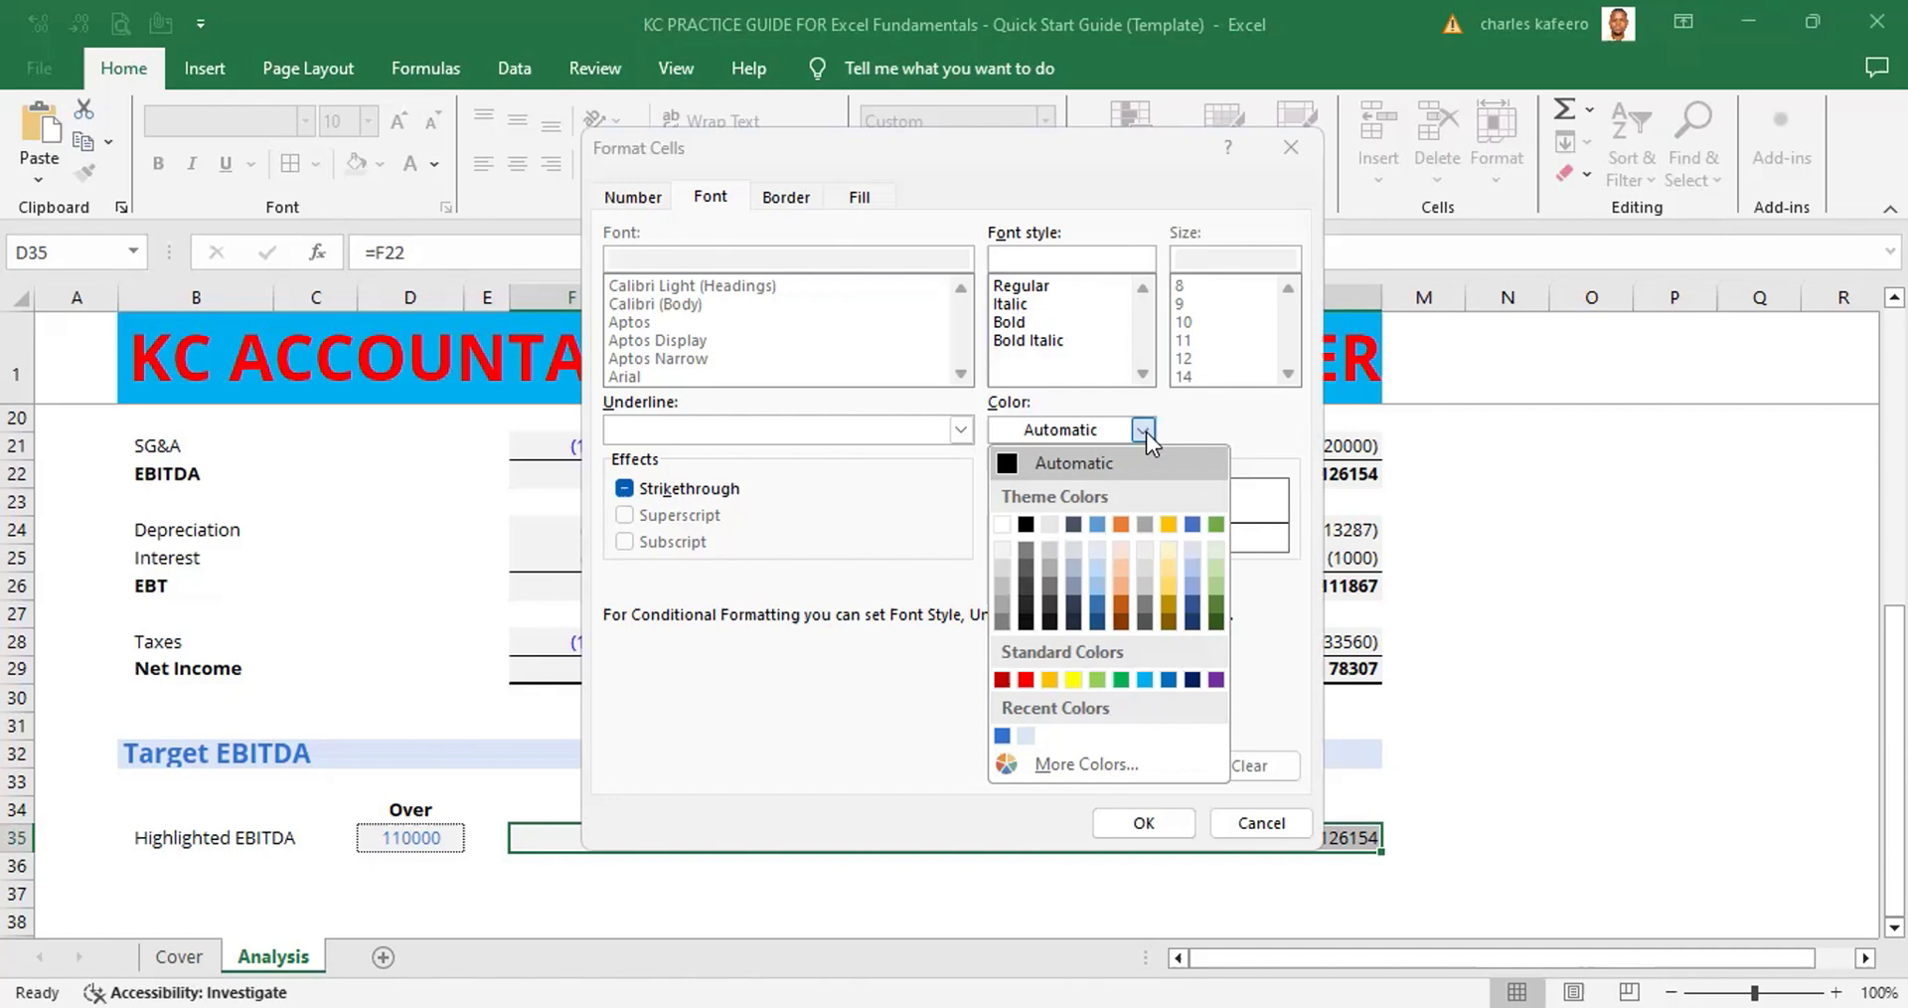
{"action": "left_click", "coordinate": [1072, 764]}
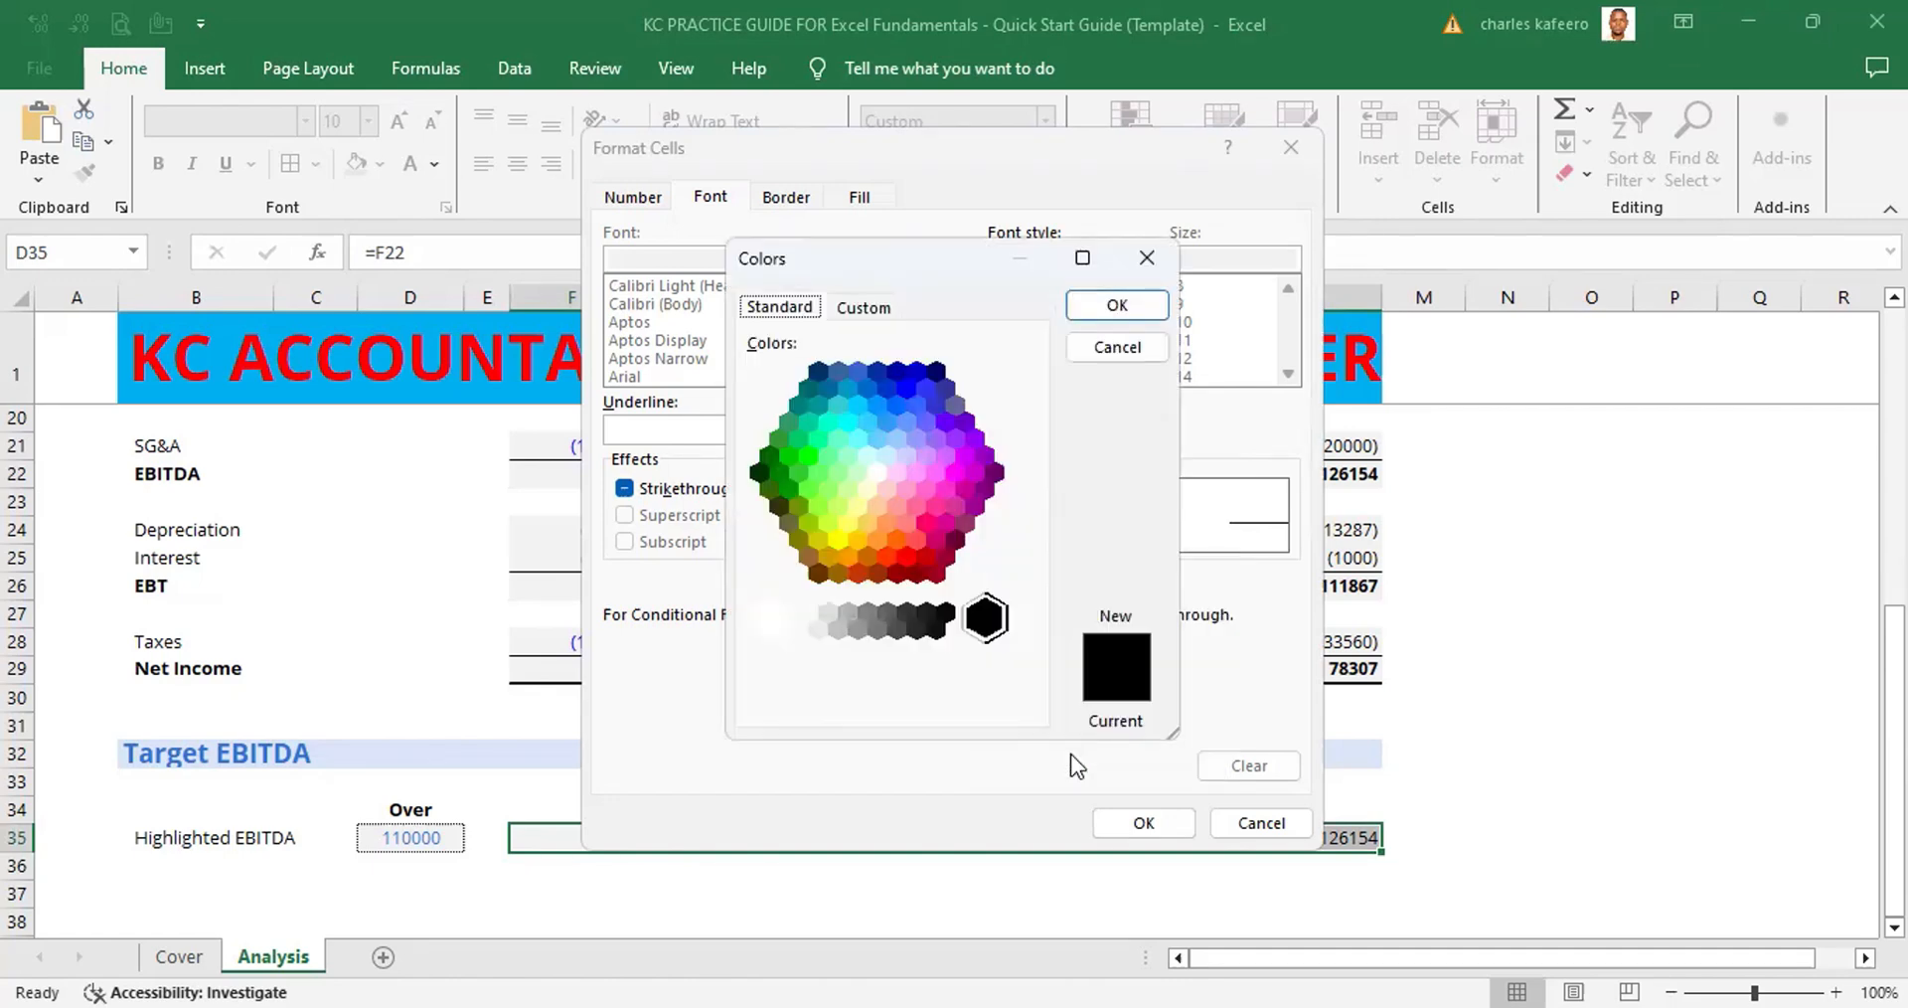
{"action": "left_click", "coordinate": [866, 308]}
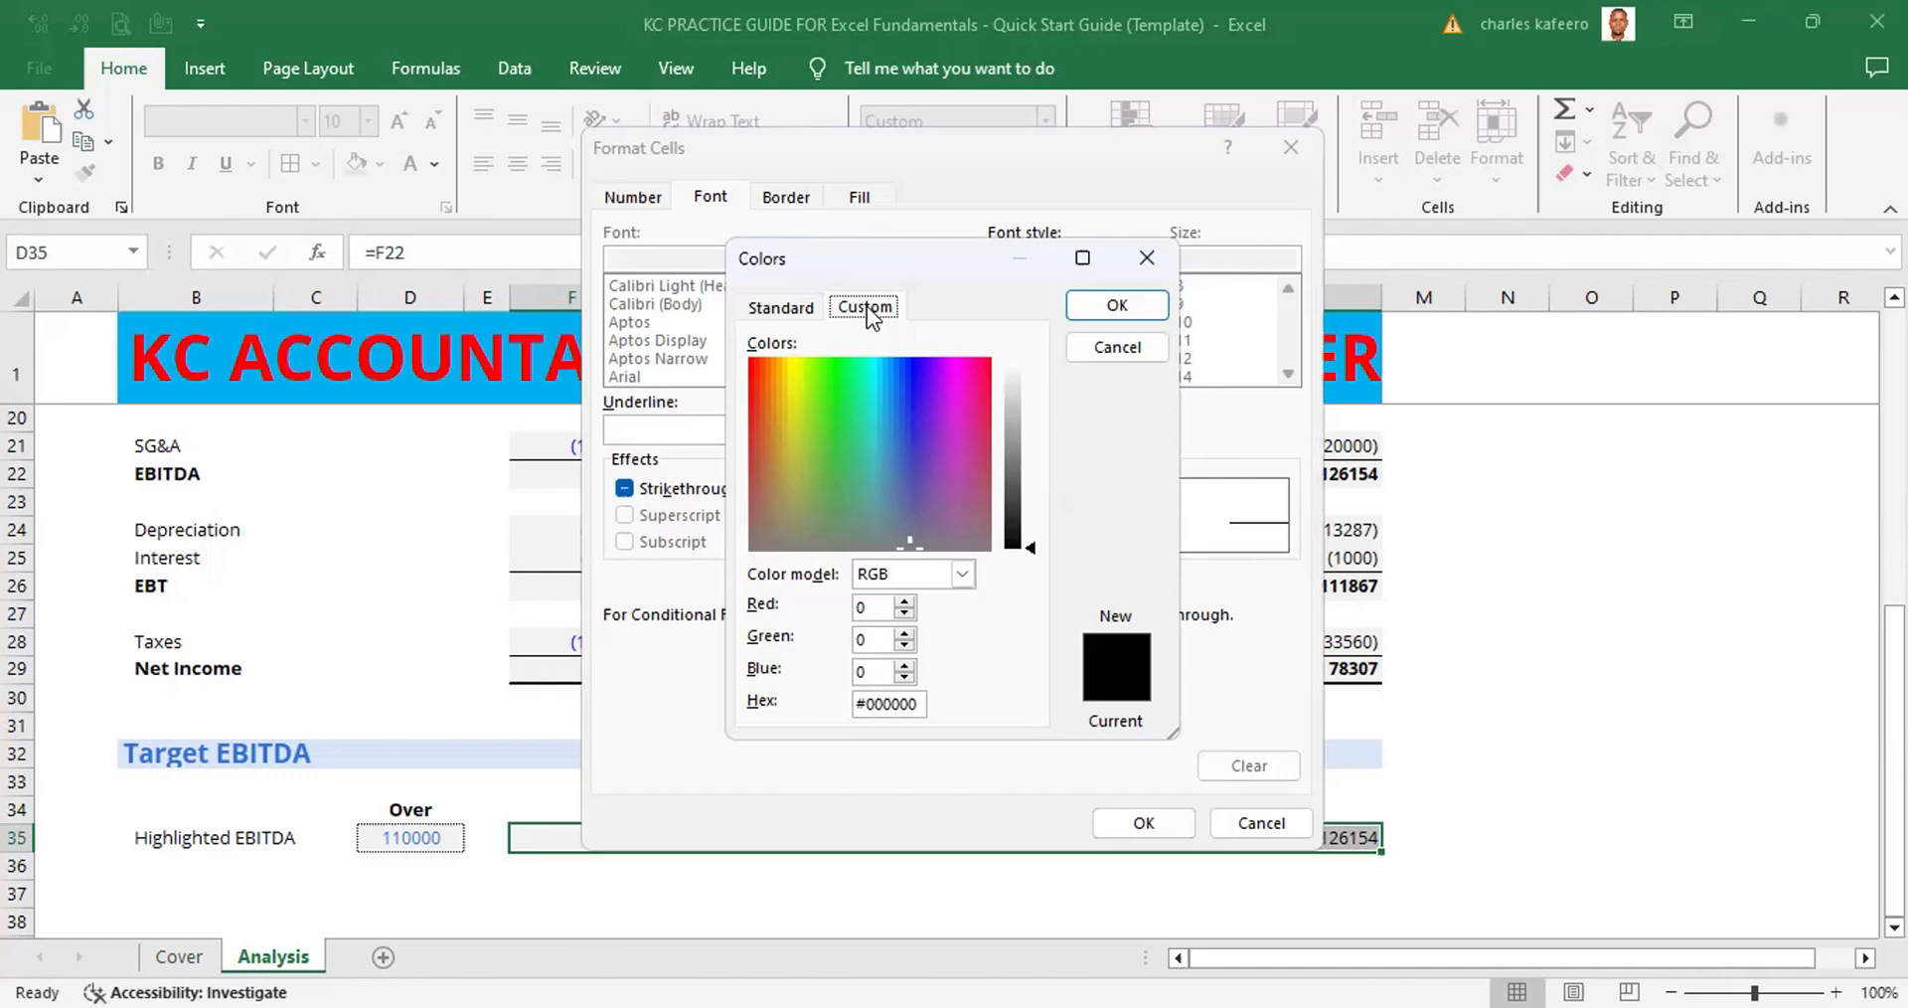
{"action": "left_click", "coordinate": [878, 607]}
{"action": "key", "text": "BackSpace"}
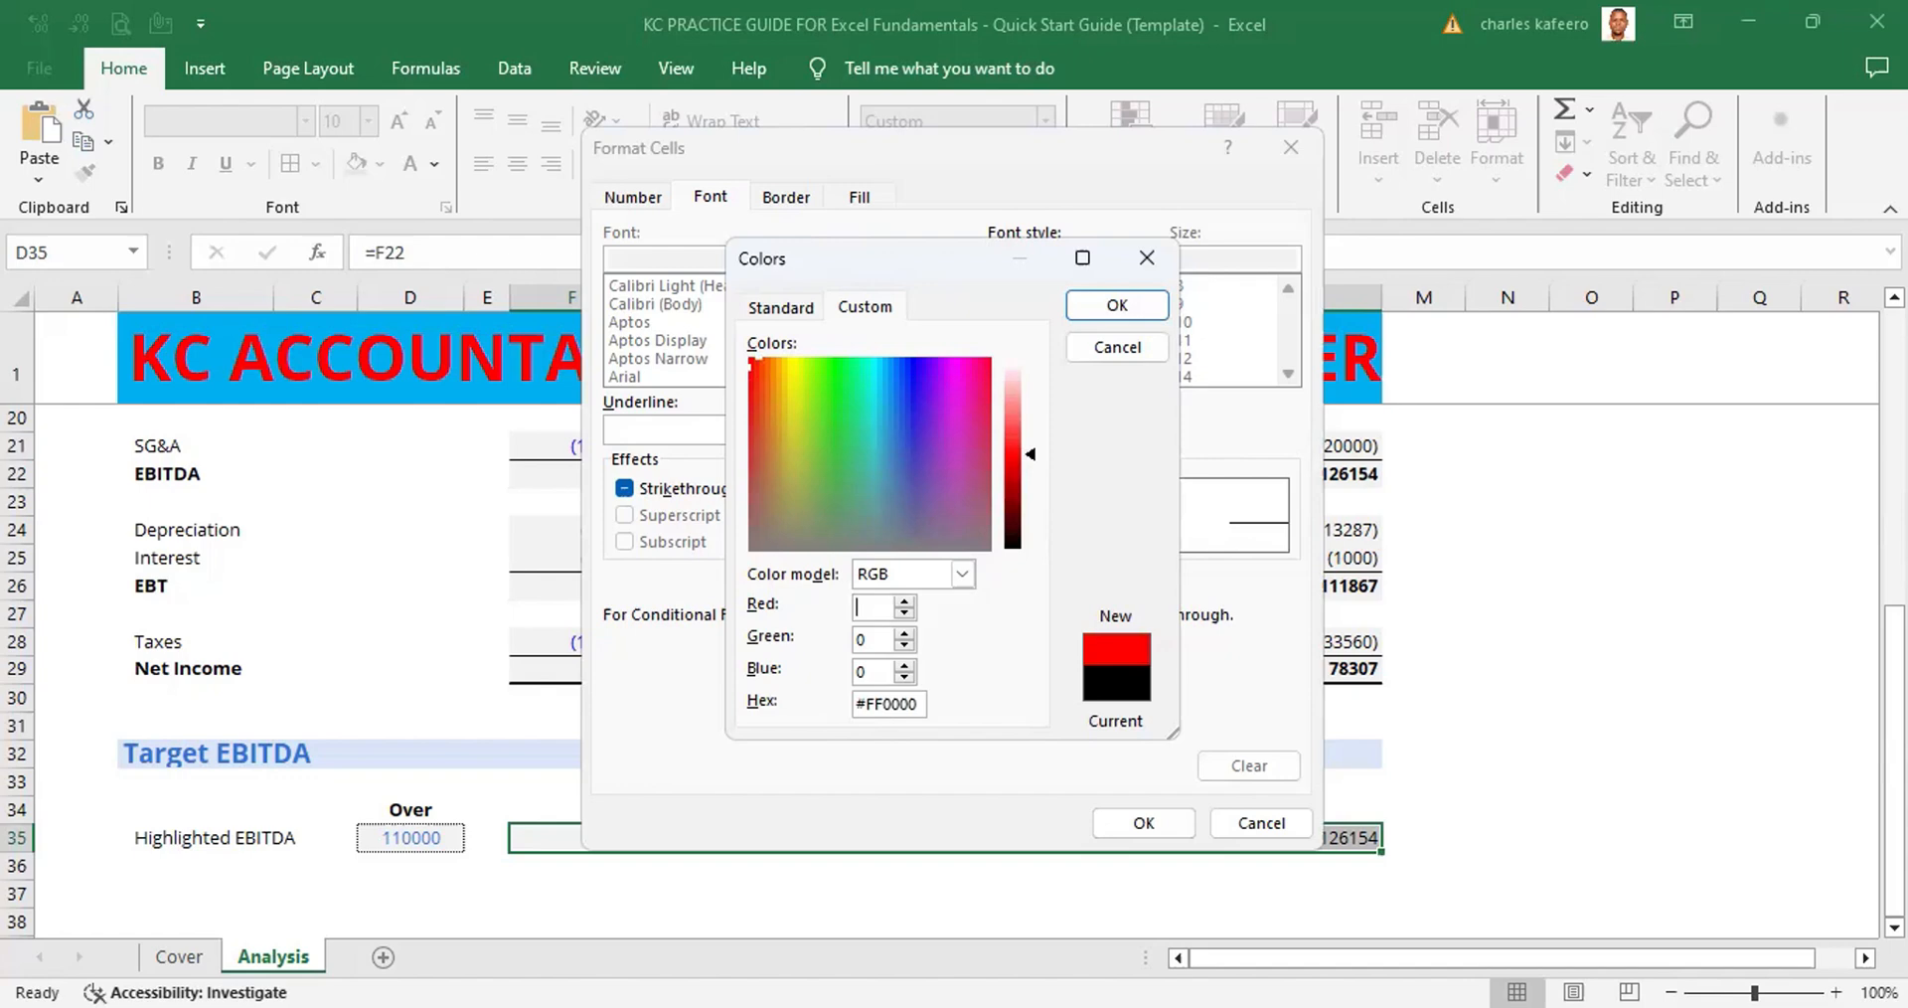
{"action": "type", "text": "250"}
{"action": "key", "text": "Tab"}
{"action": "type", "text": "98"}
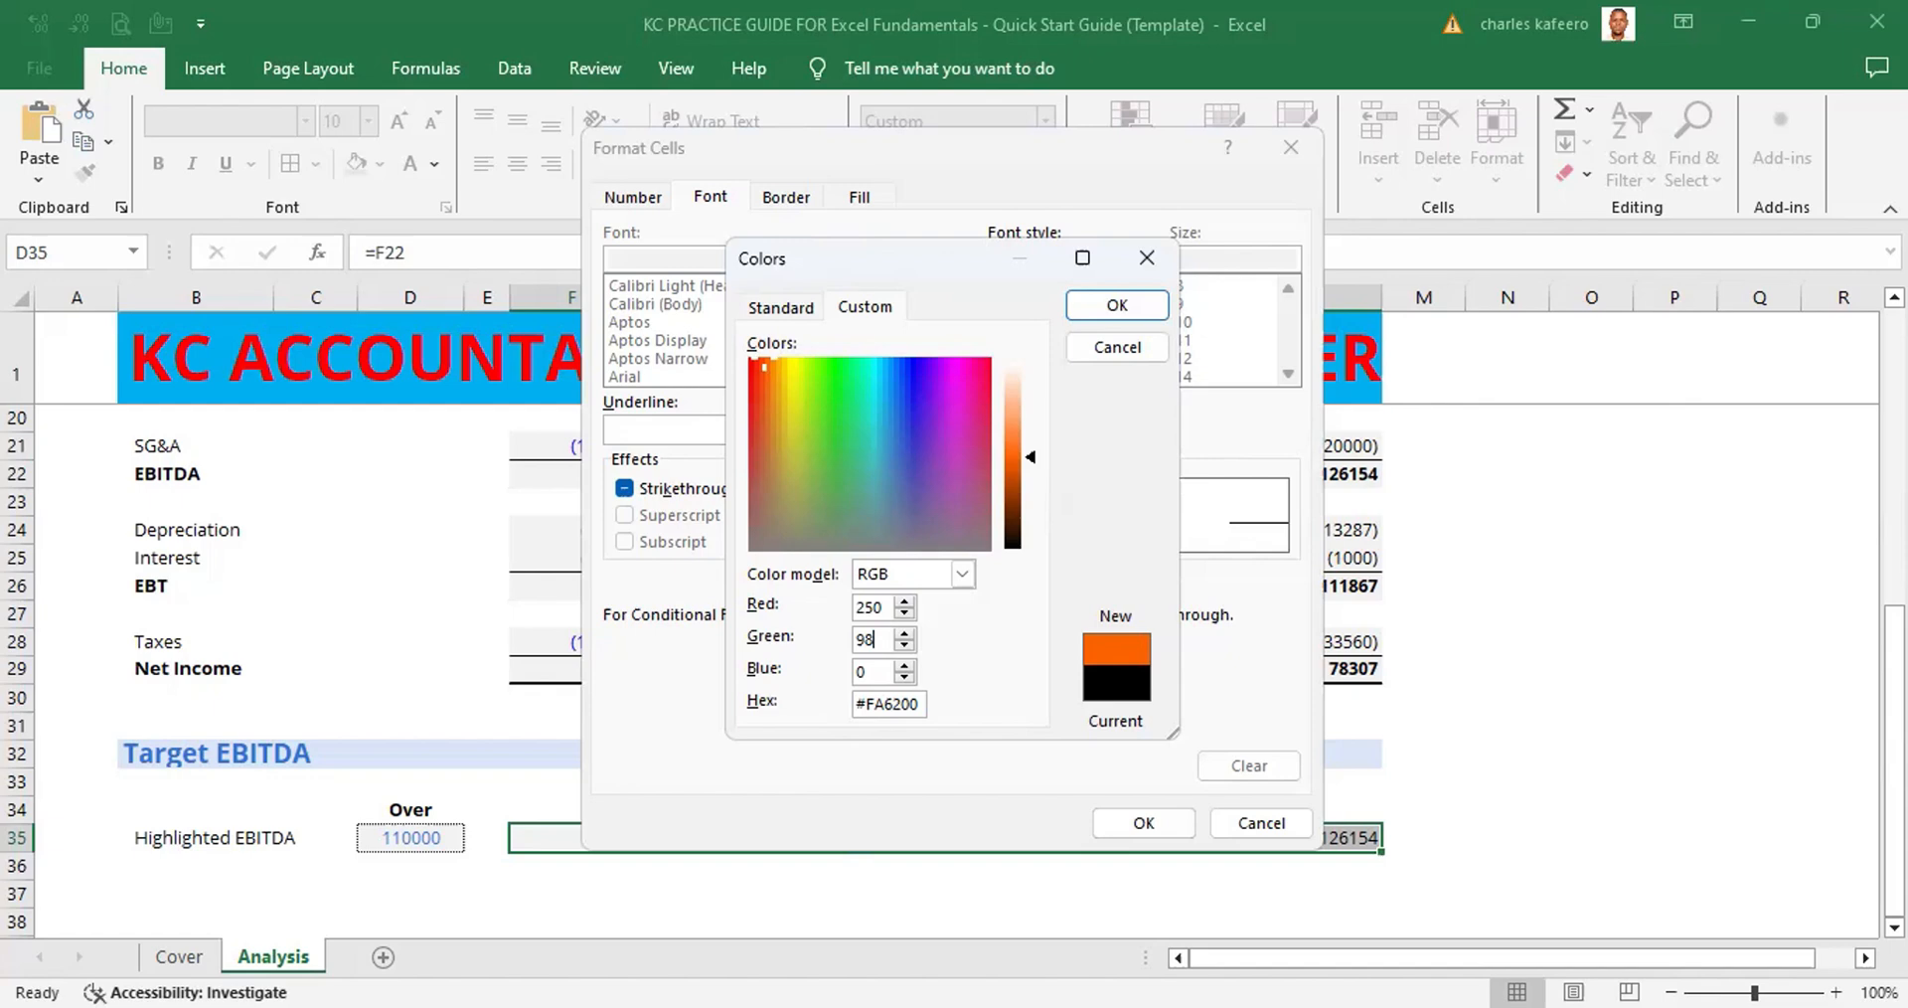
{"action": "key", "text": "Tab"}
{"action": "type", "text": "28"}
{"action": "left_click", "coordinate": [1111, 304]}
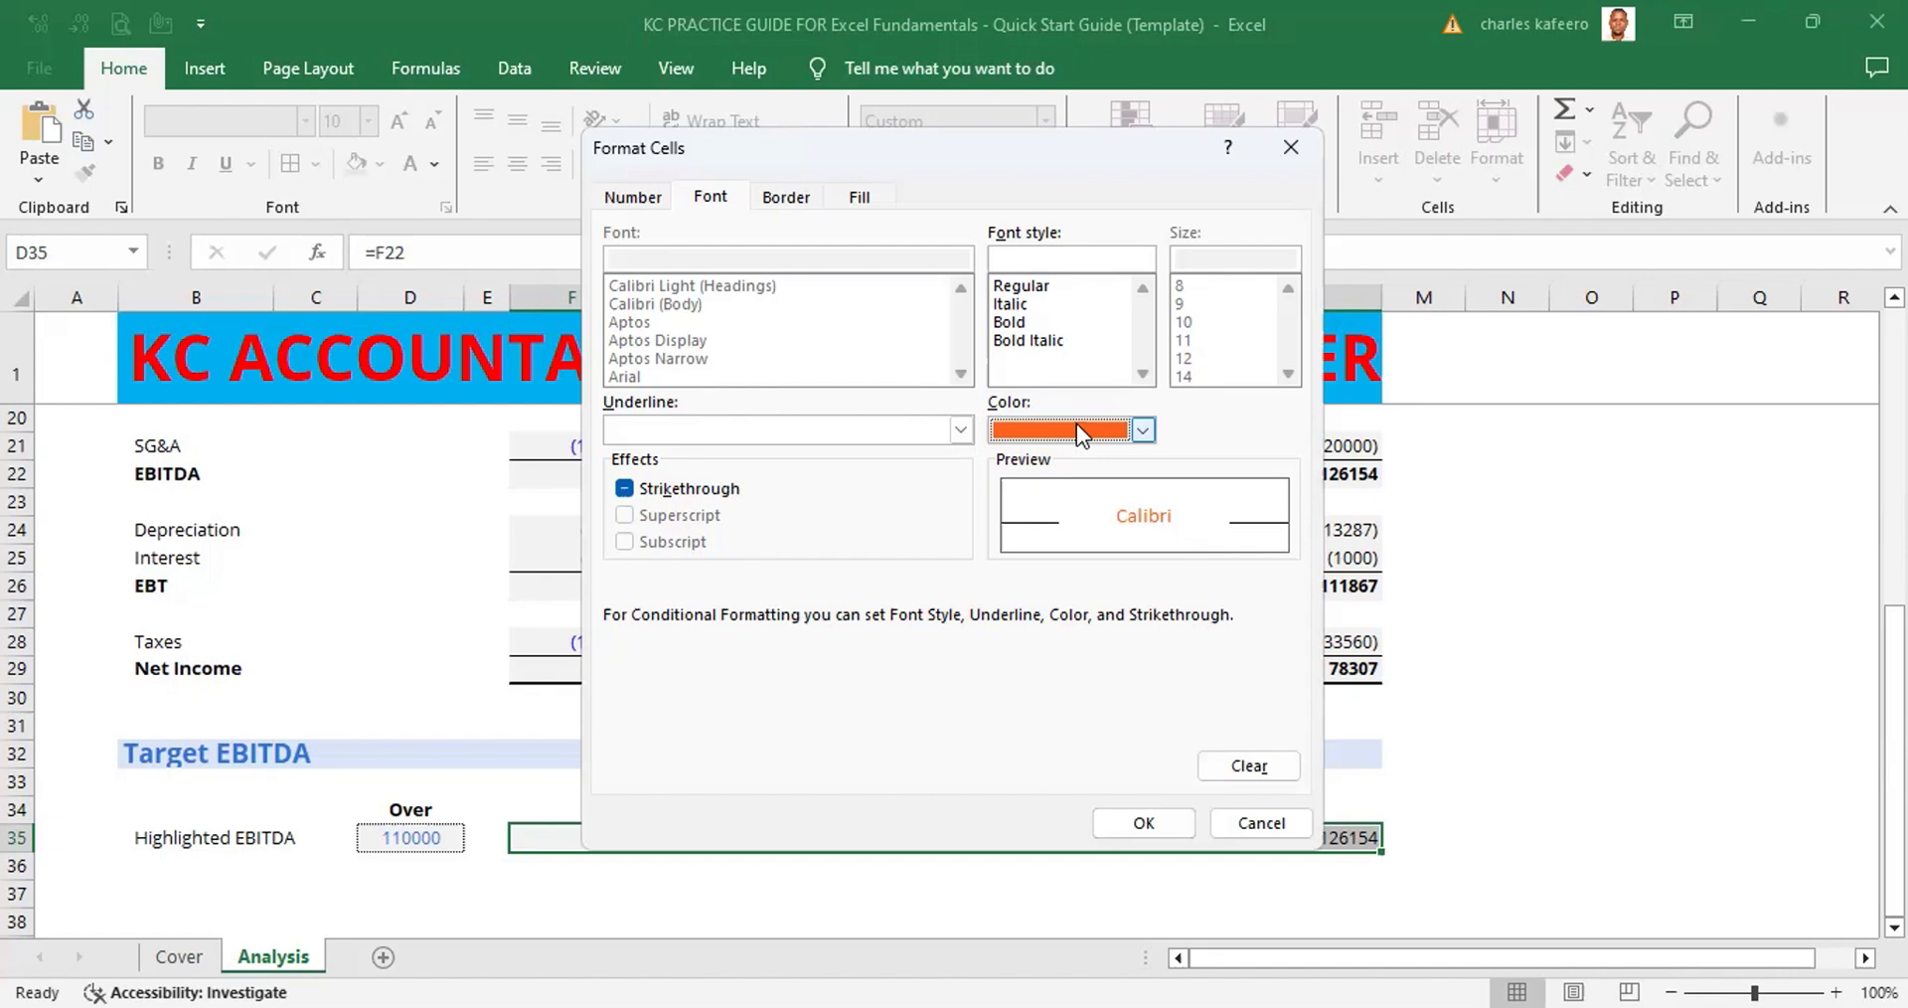
- Set the rule's background fill to a custom RGB value of red 253, green 203 and blue 180
{"action": "left_click", "coordinate": [855, 197]}
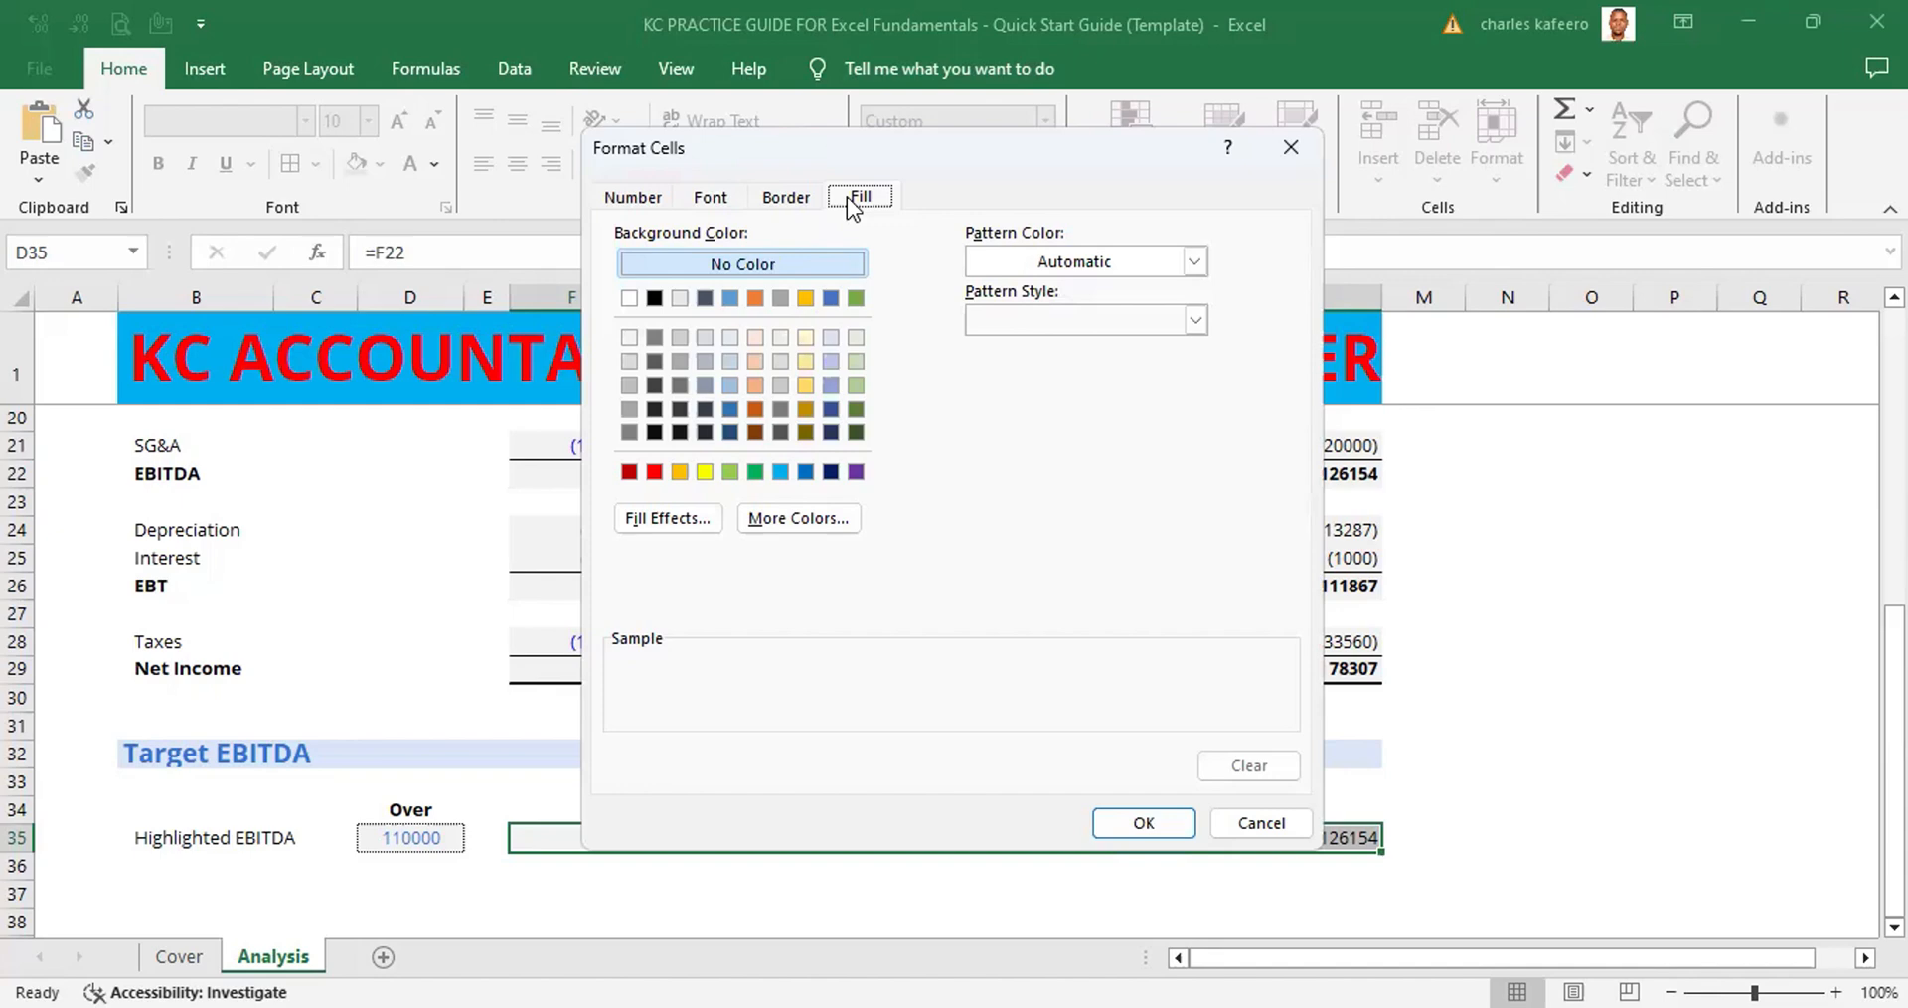
{"action": "left_click", "coordinate": [803, 517]}
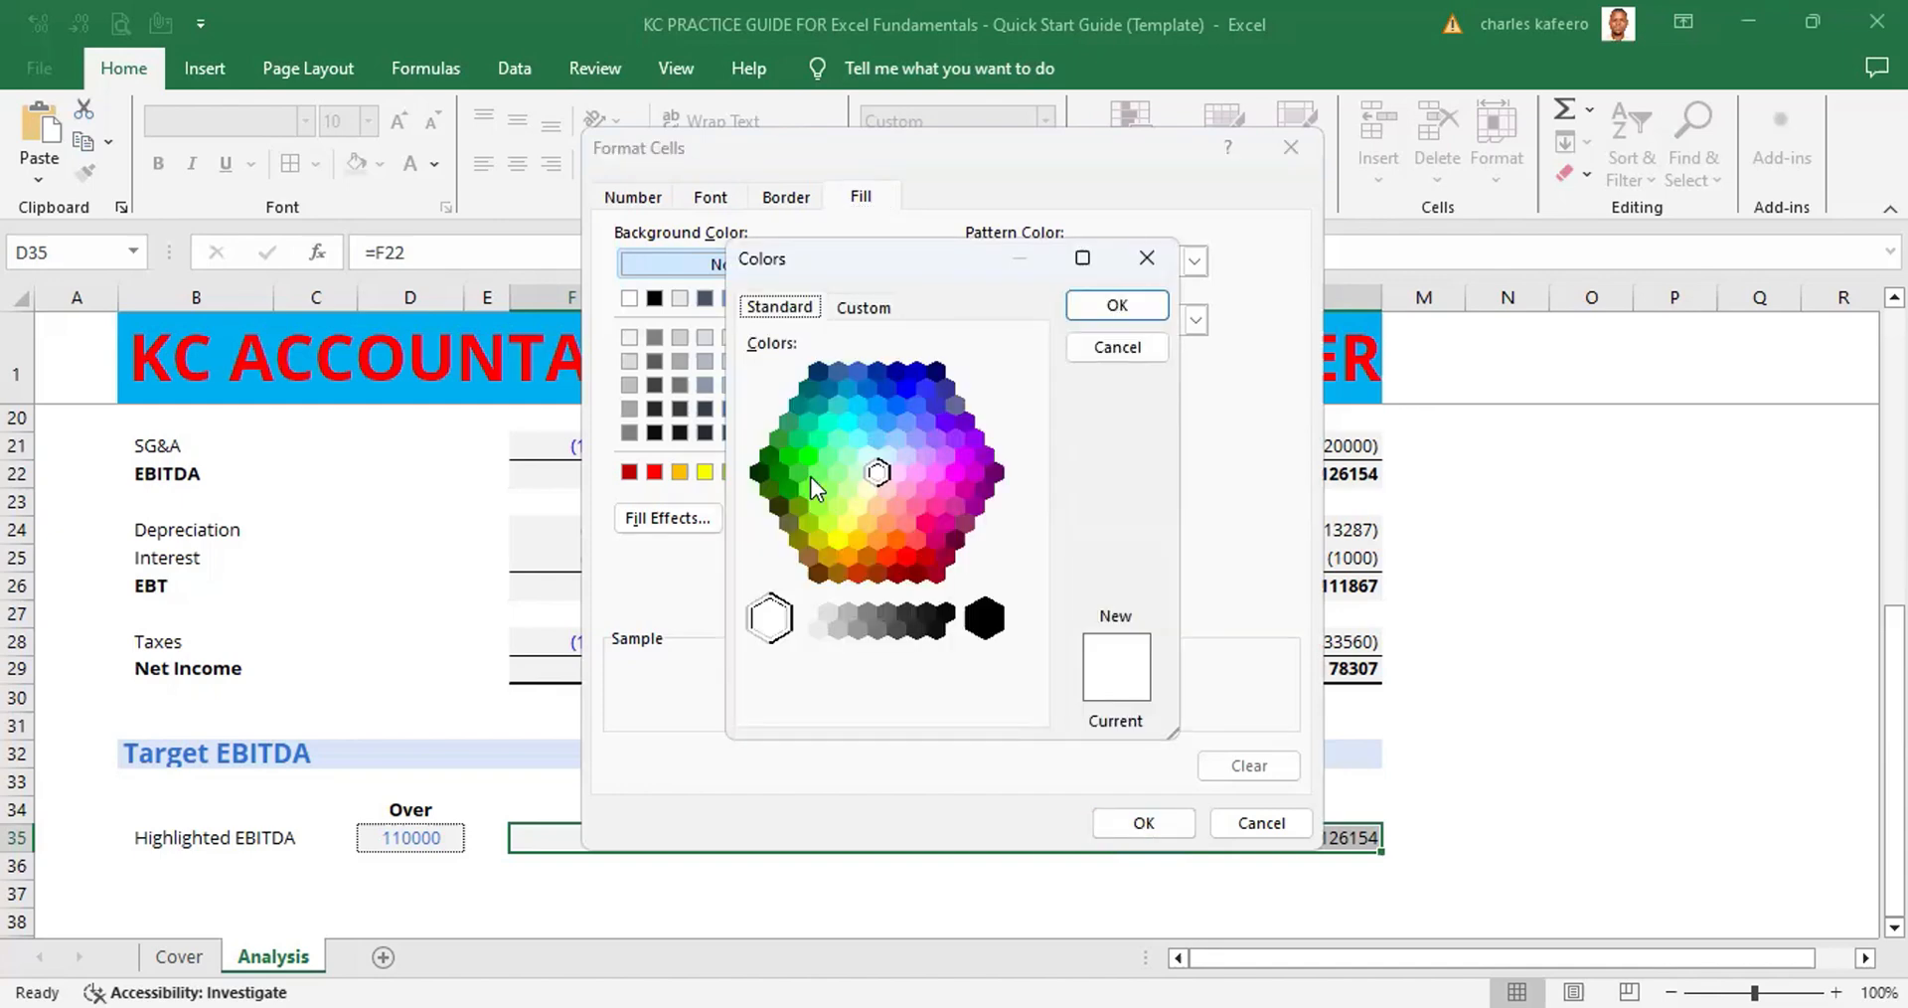
{"action": "left_click", "coordinate": [861, 306]}
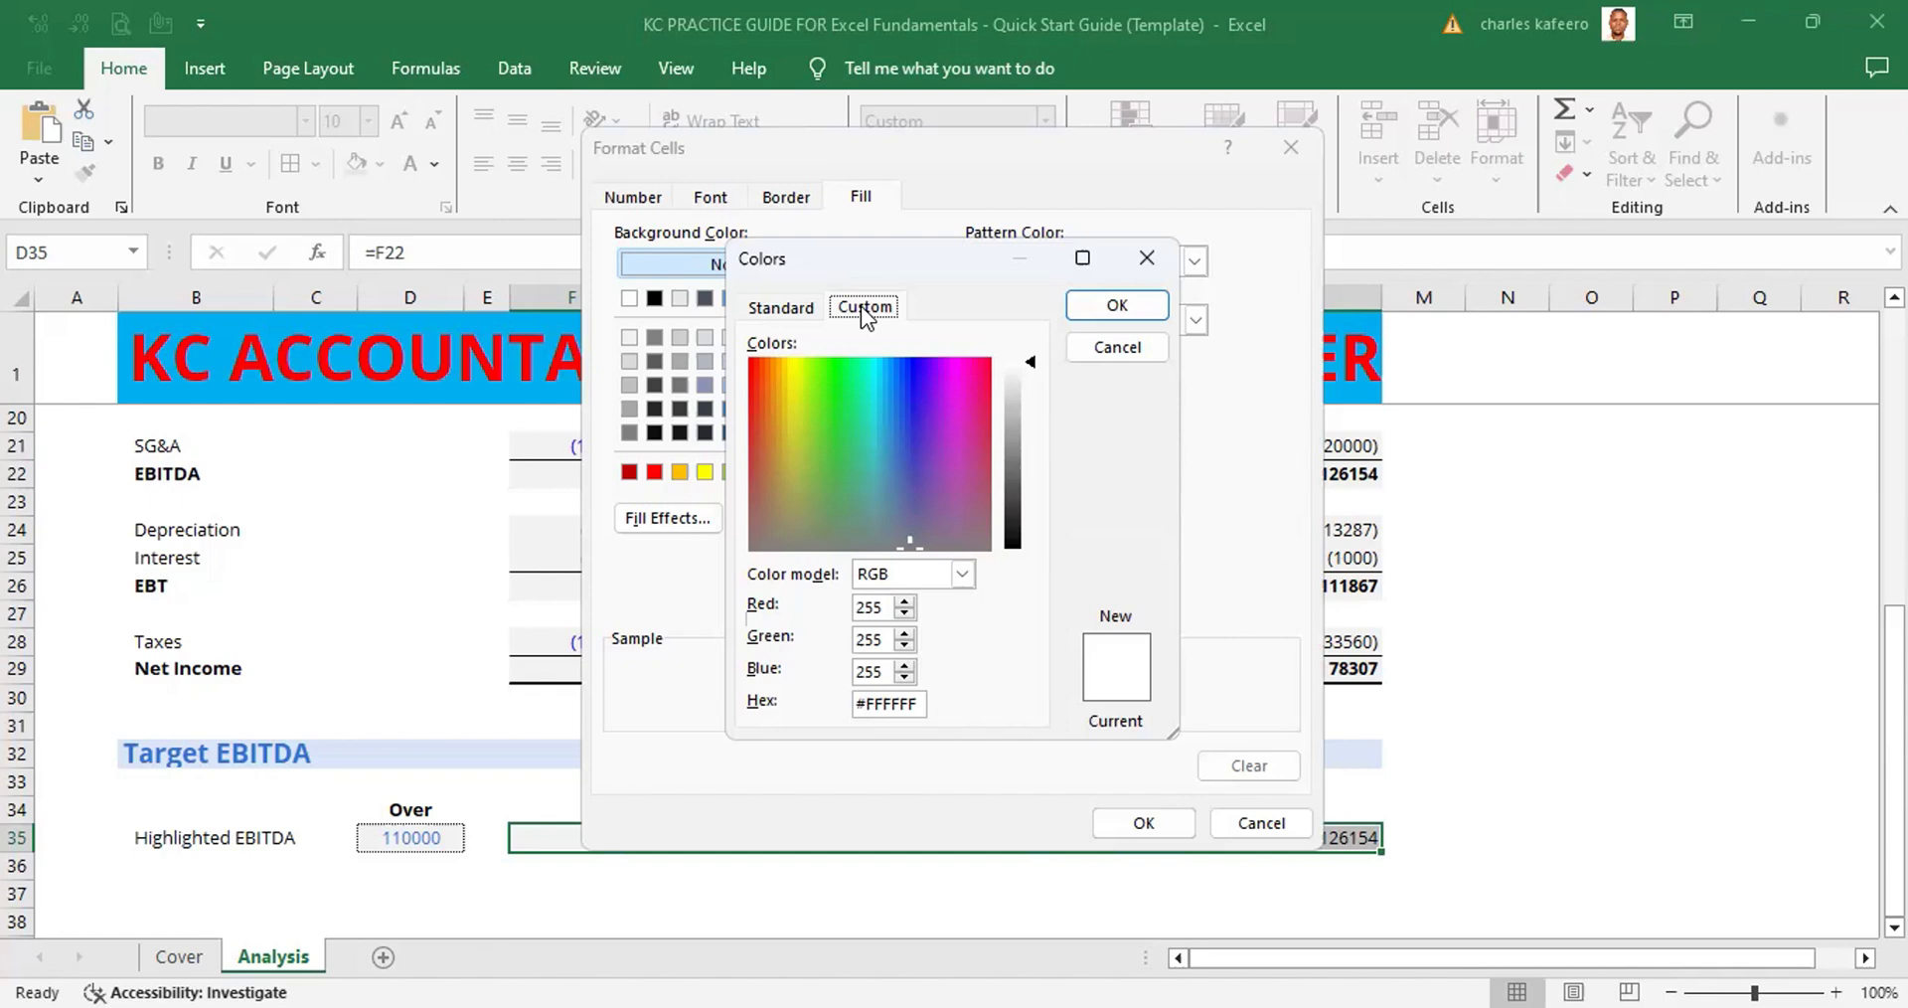
{"action": "double_click", "coordinate": [872, 606]}
{"action": "key", "text": "BackSpace"}
{"action": "type", "text": "253"}
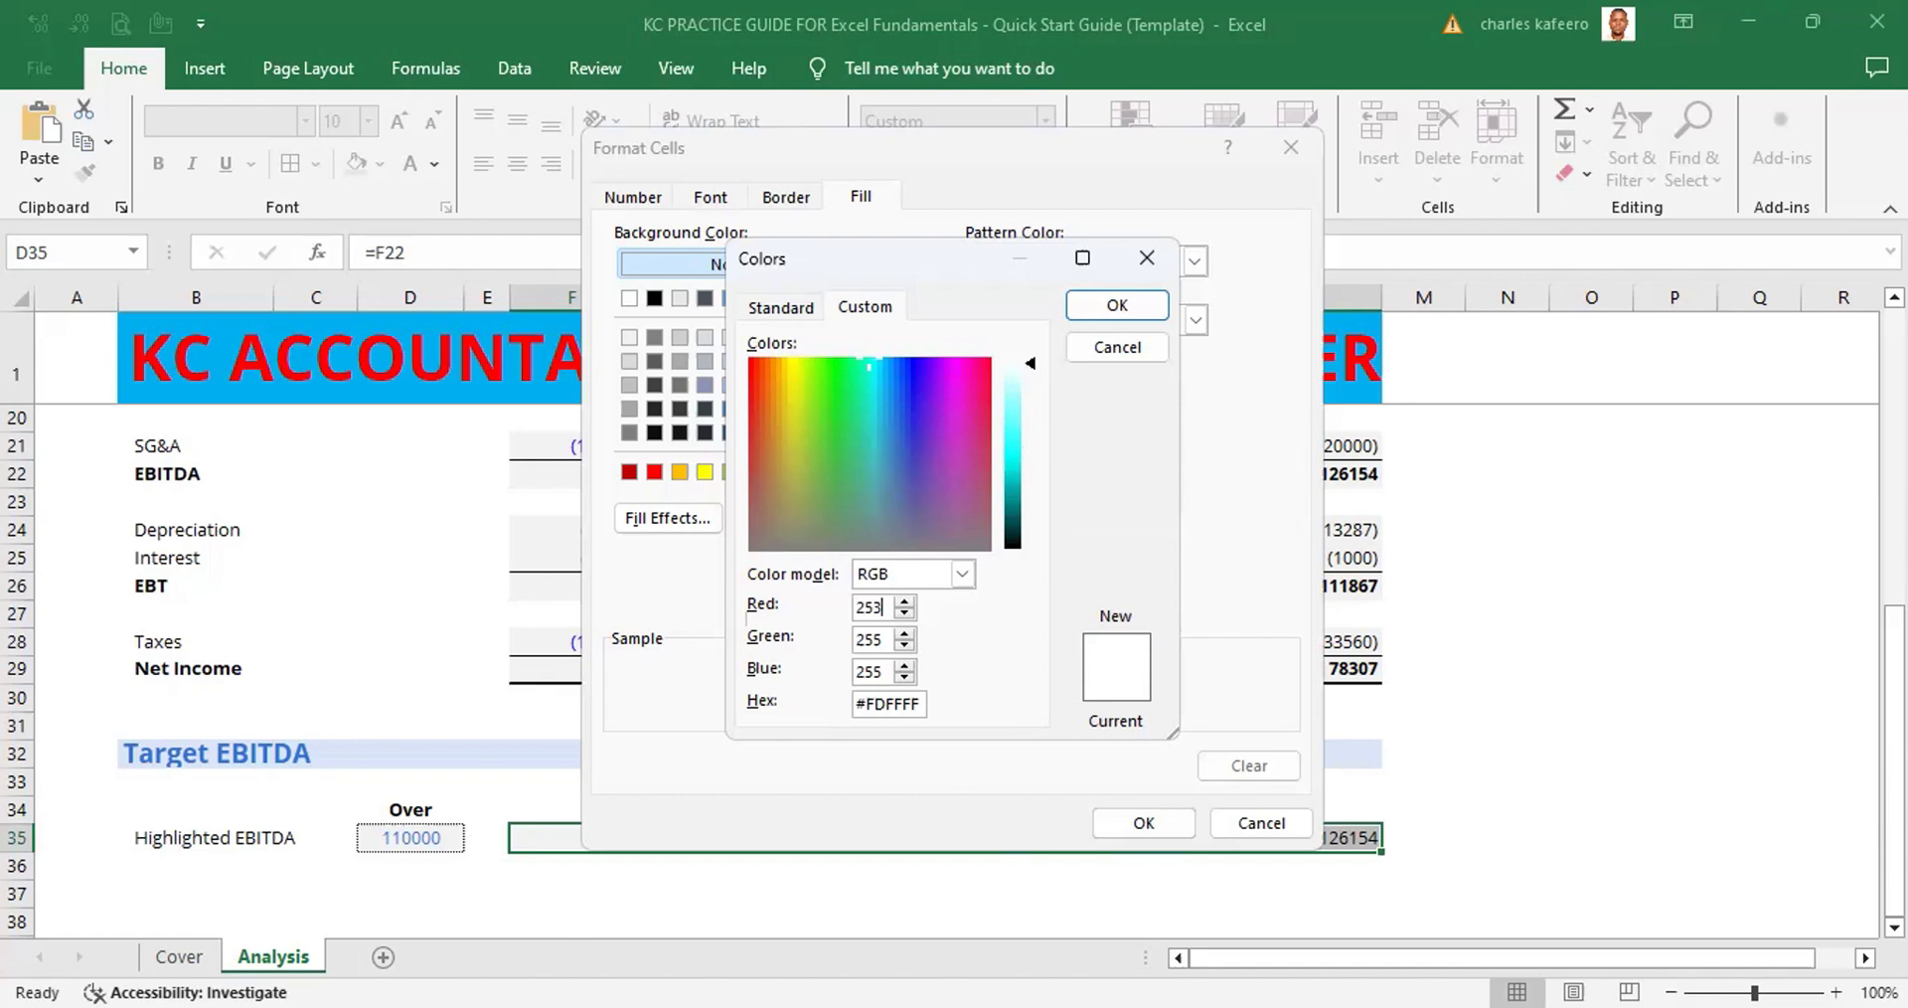
{"action": "key", "text": "Tab"}
{"action": "type", "text": "203"}
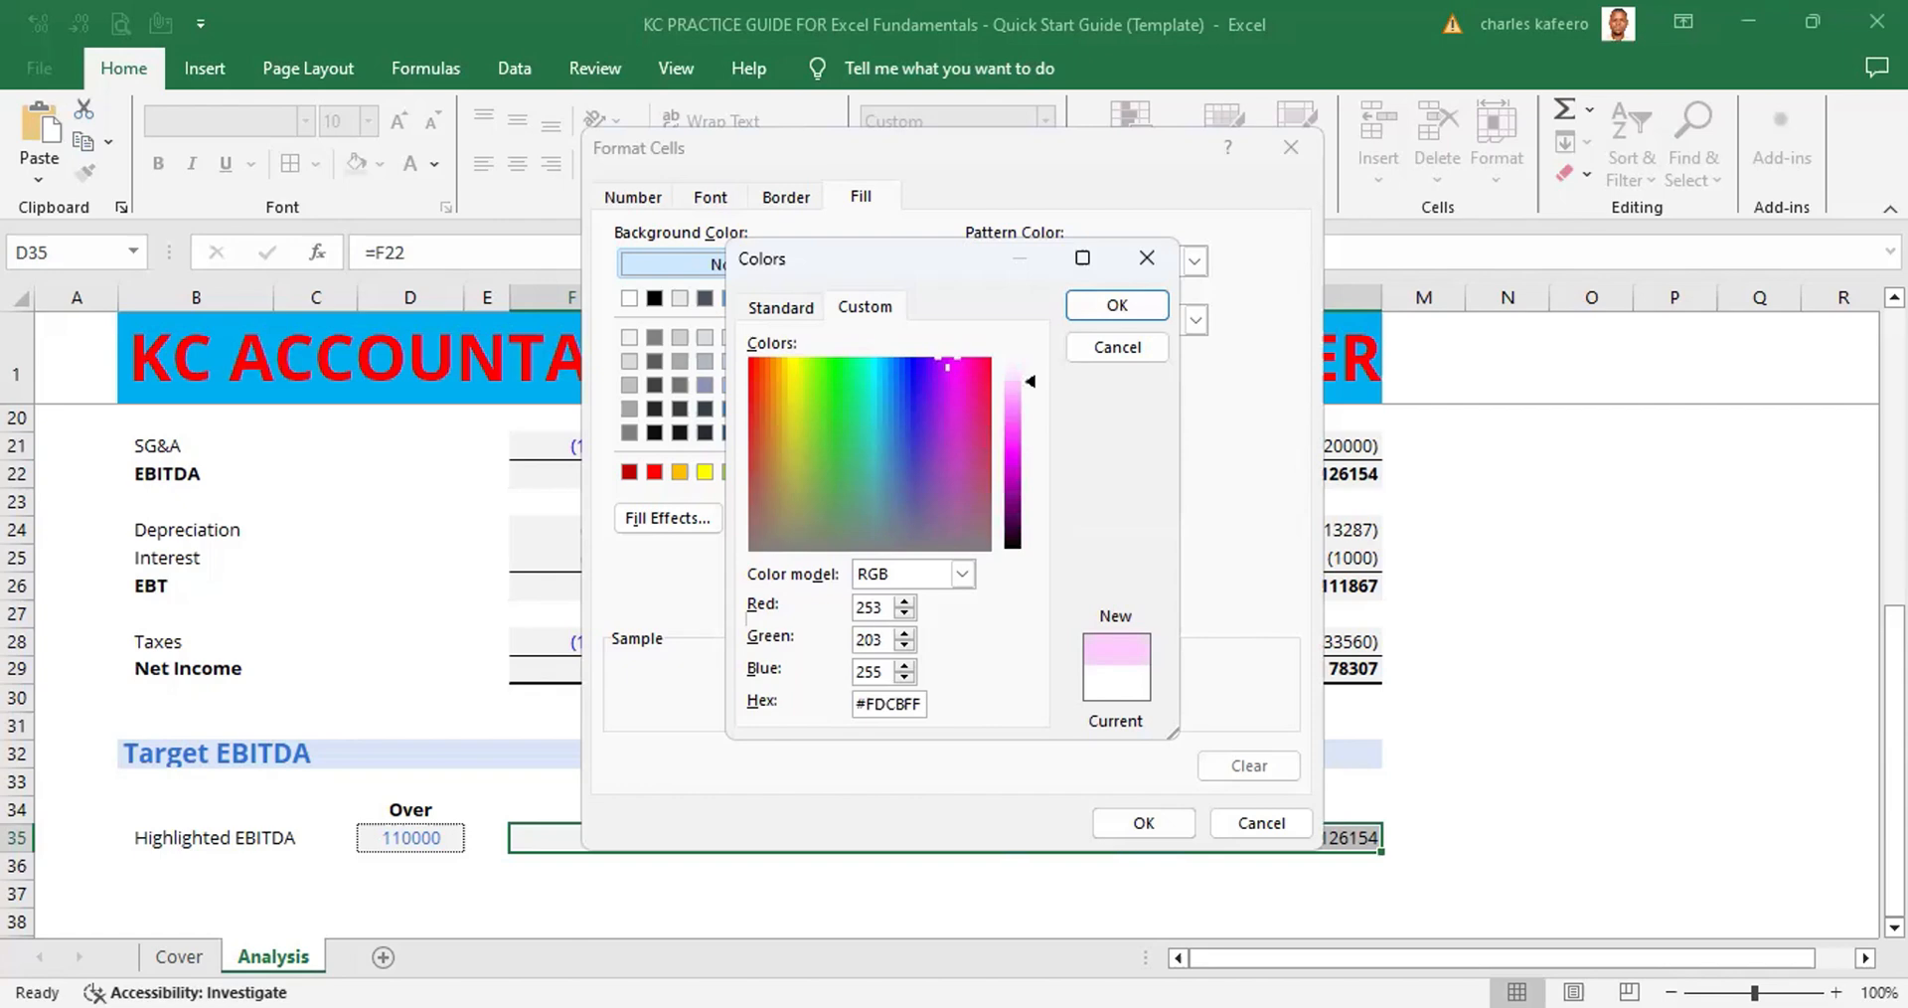
{"action": "key", "text": "Tab"}
{"action": "type", "text": "180"}
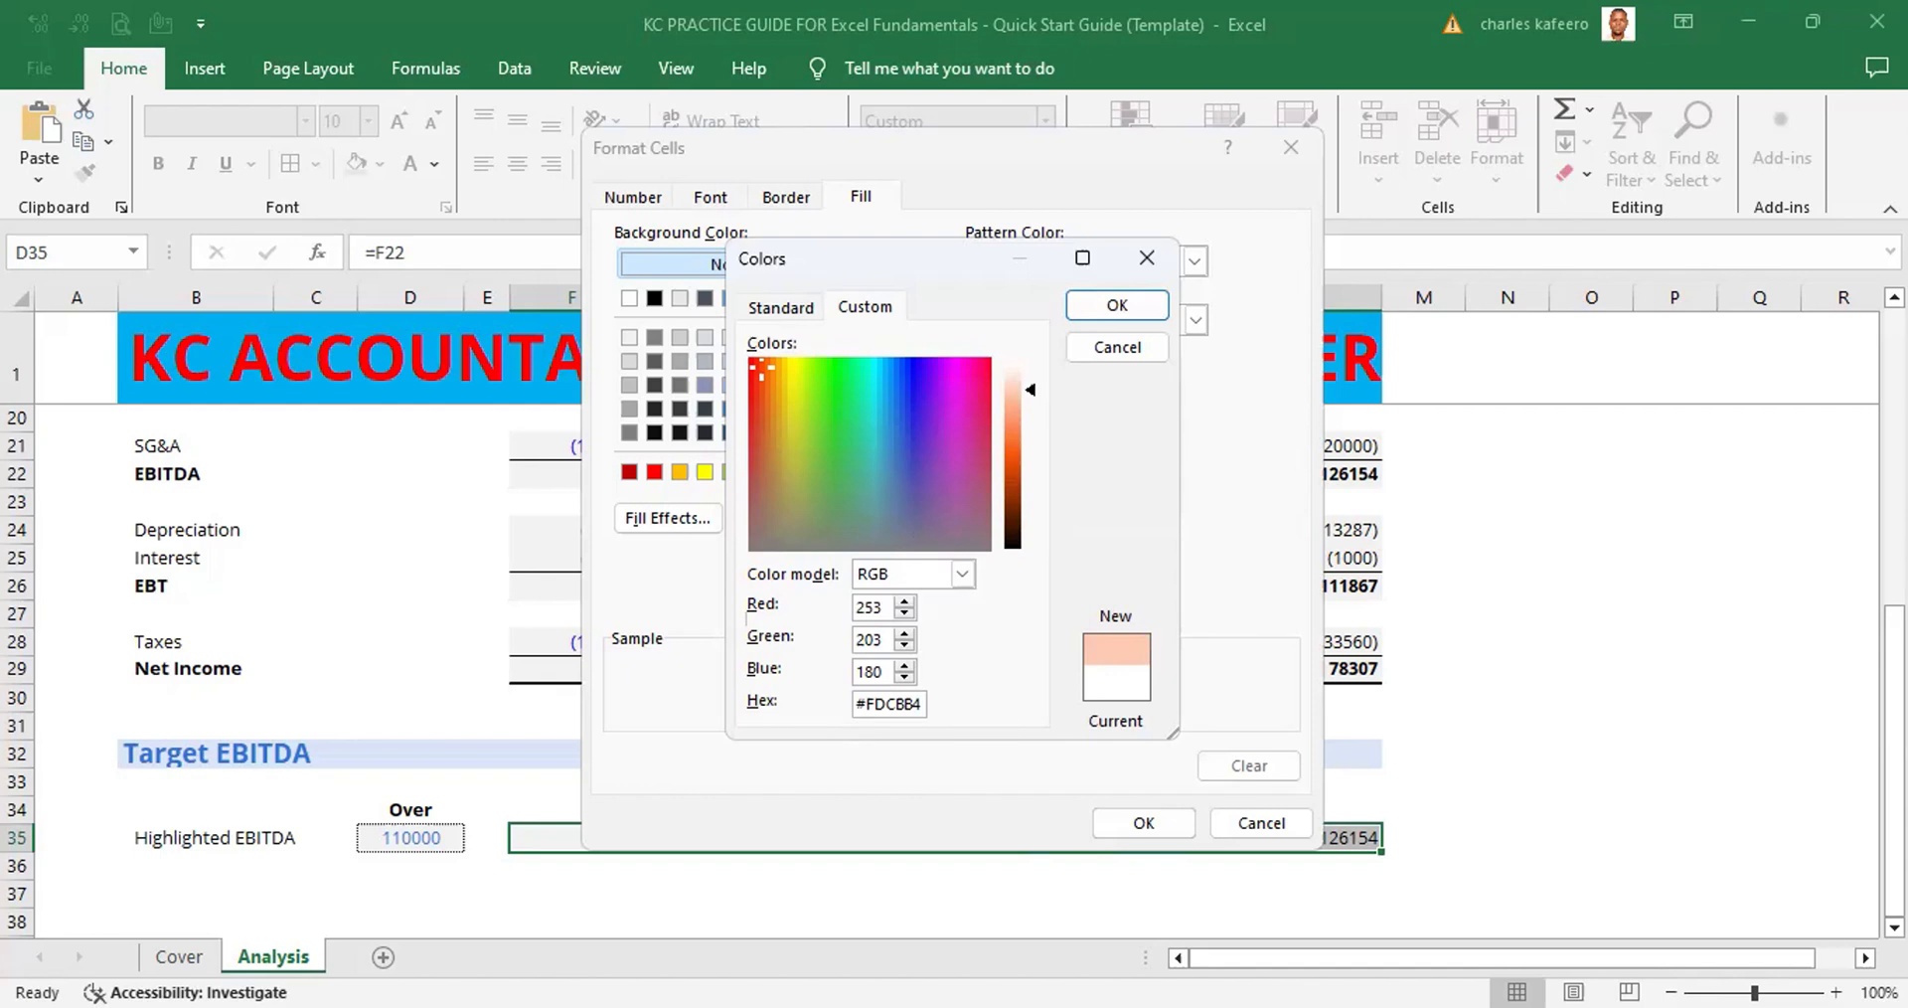
{"action": "left_click", "coordinate": [1115, 308]}
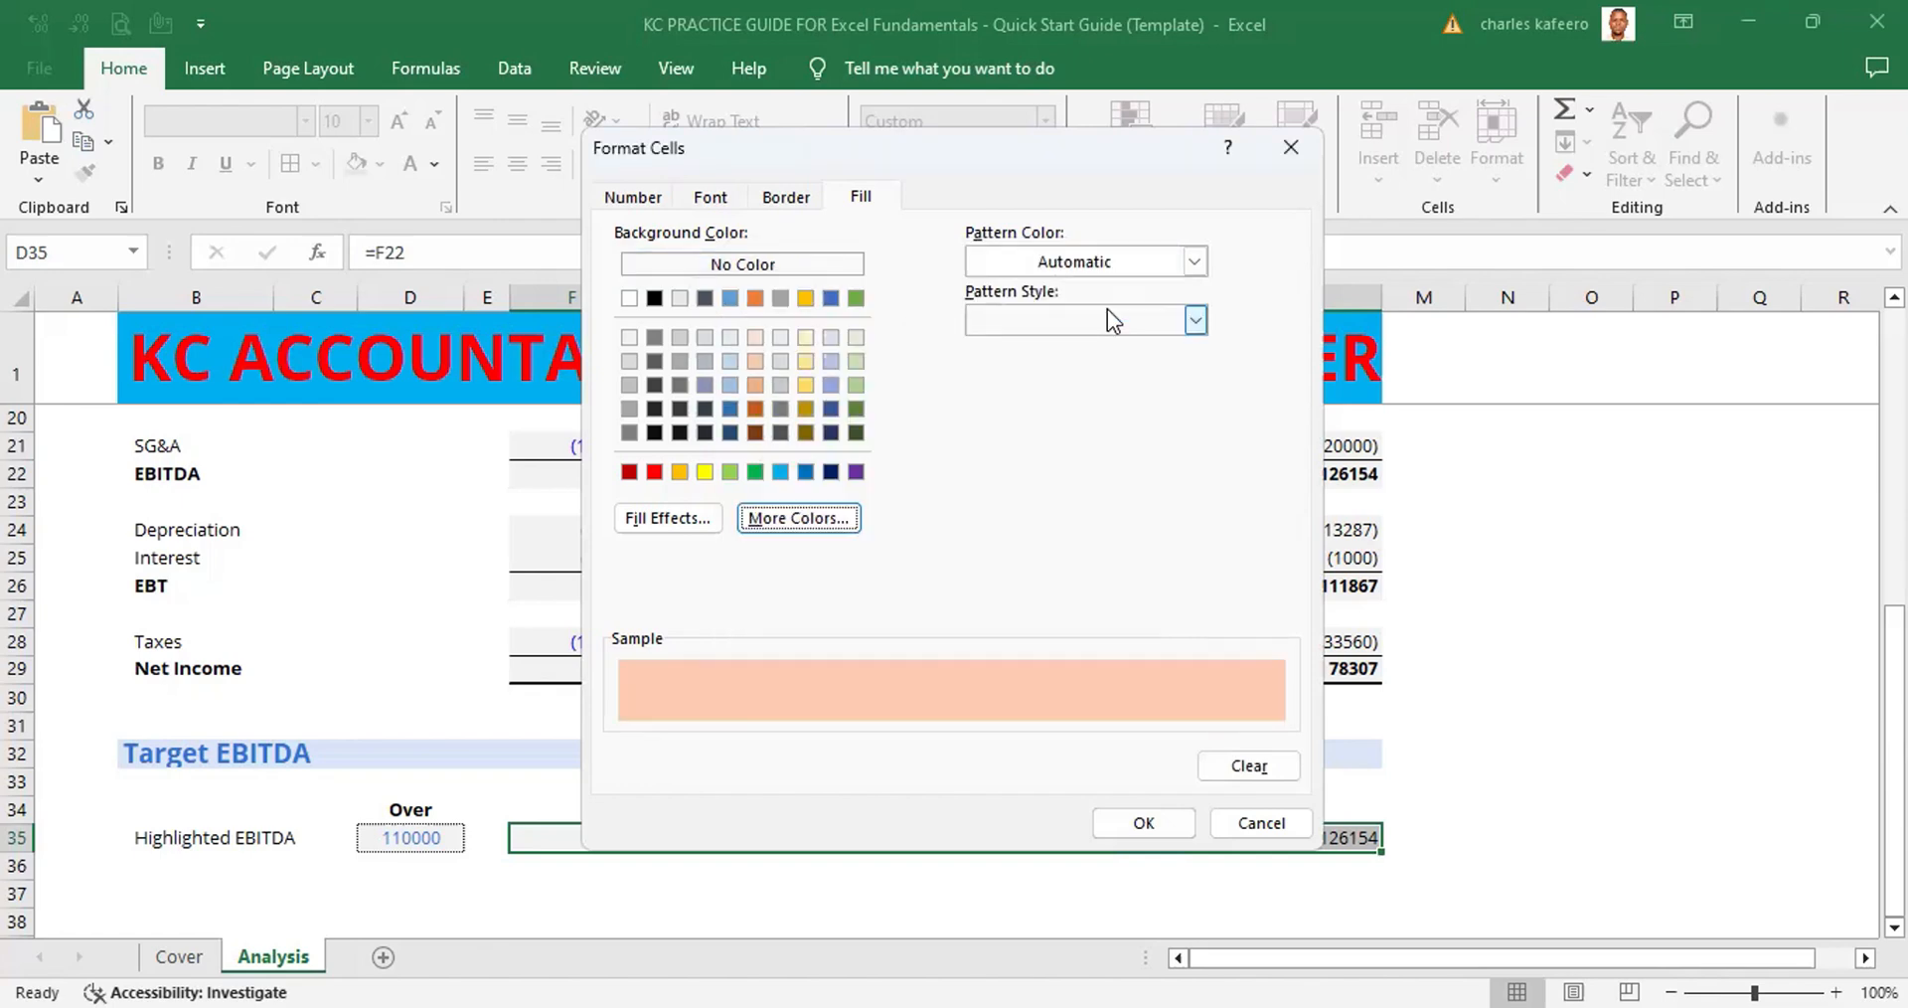
- Confirm the format and apply the new conditional formatting rule to F35:L35, deselecting the range to view it
{"action": "left_click", "coordinate": [1143, 823]}
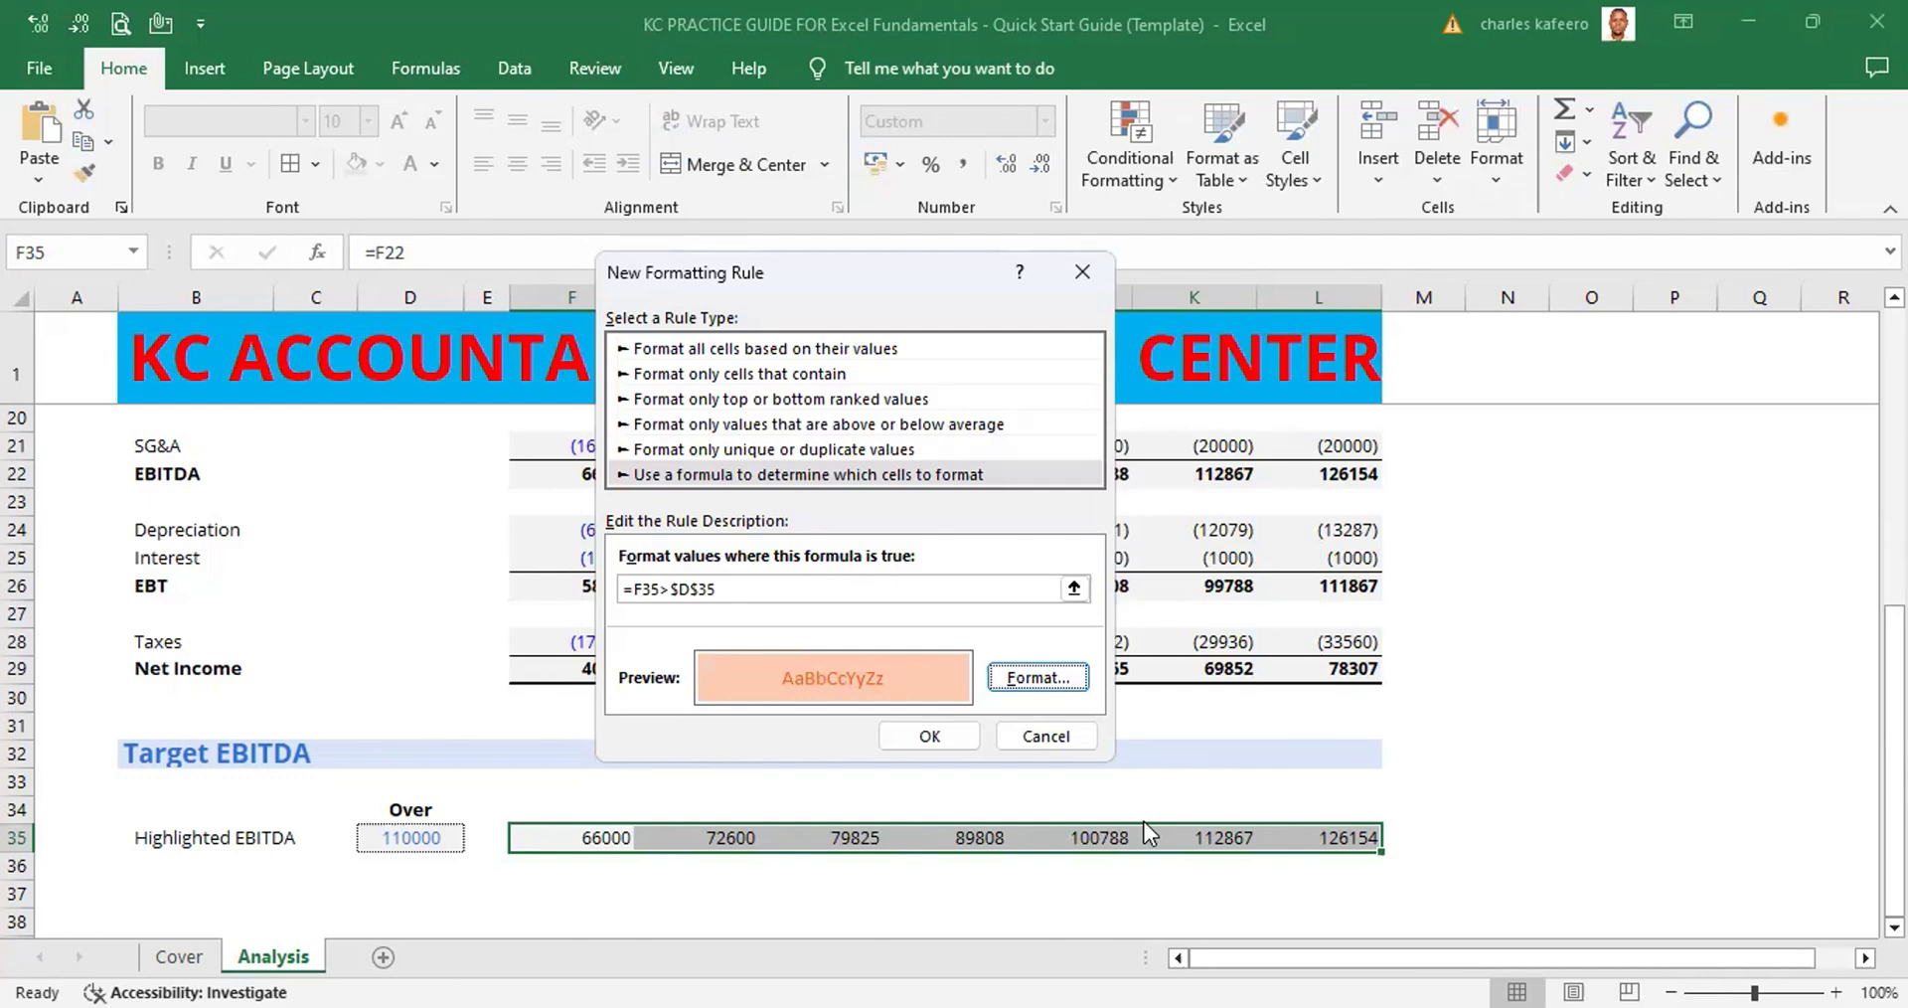
{"action": "left_click", "coordinate": [935, 744]}
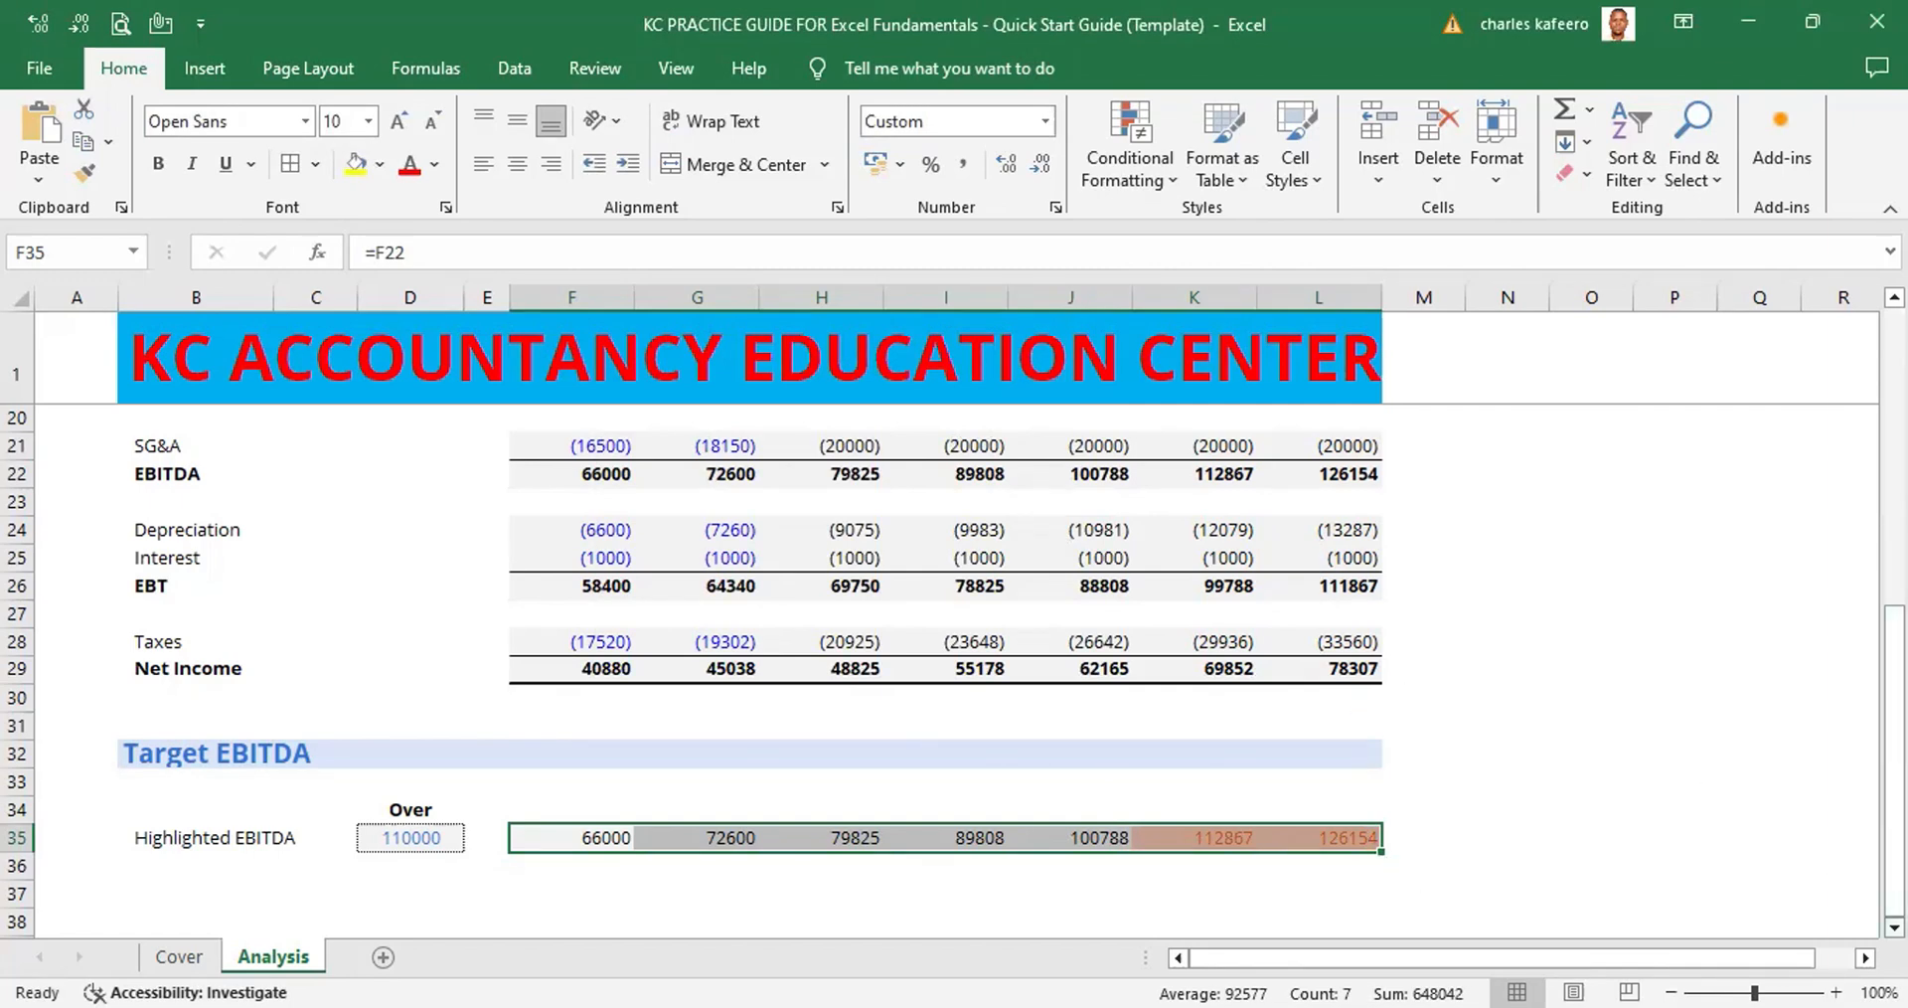
{"action": "scroll", "coordinate": [1894, 755], "scroll_direction": "down", "scroll_amount": 2}
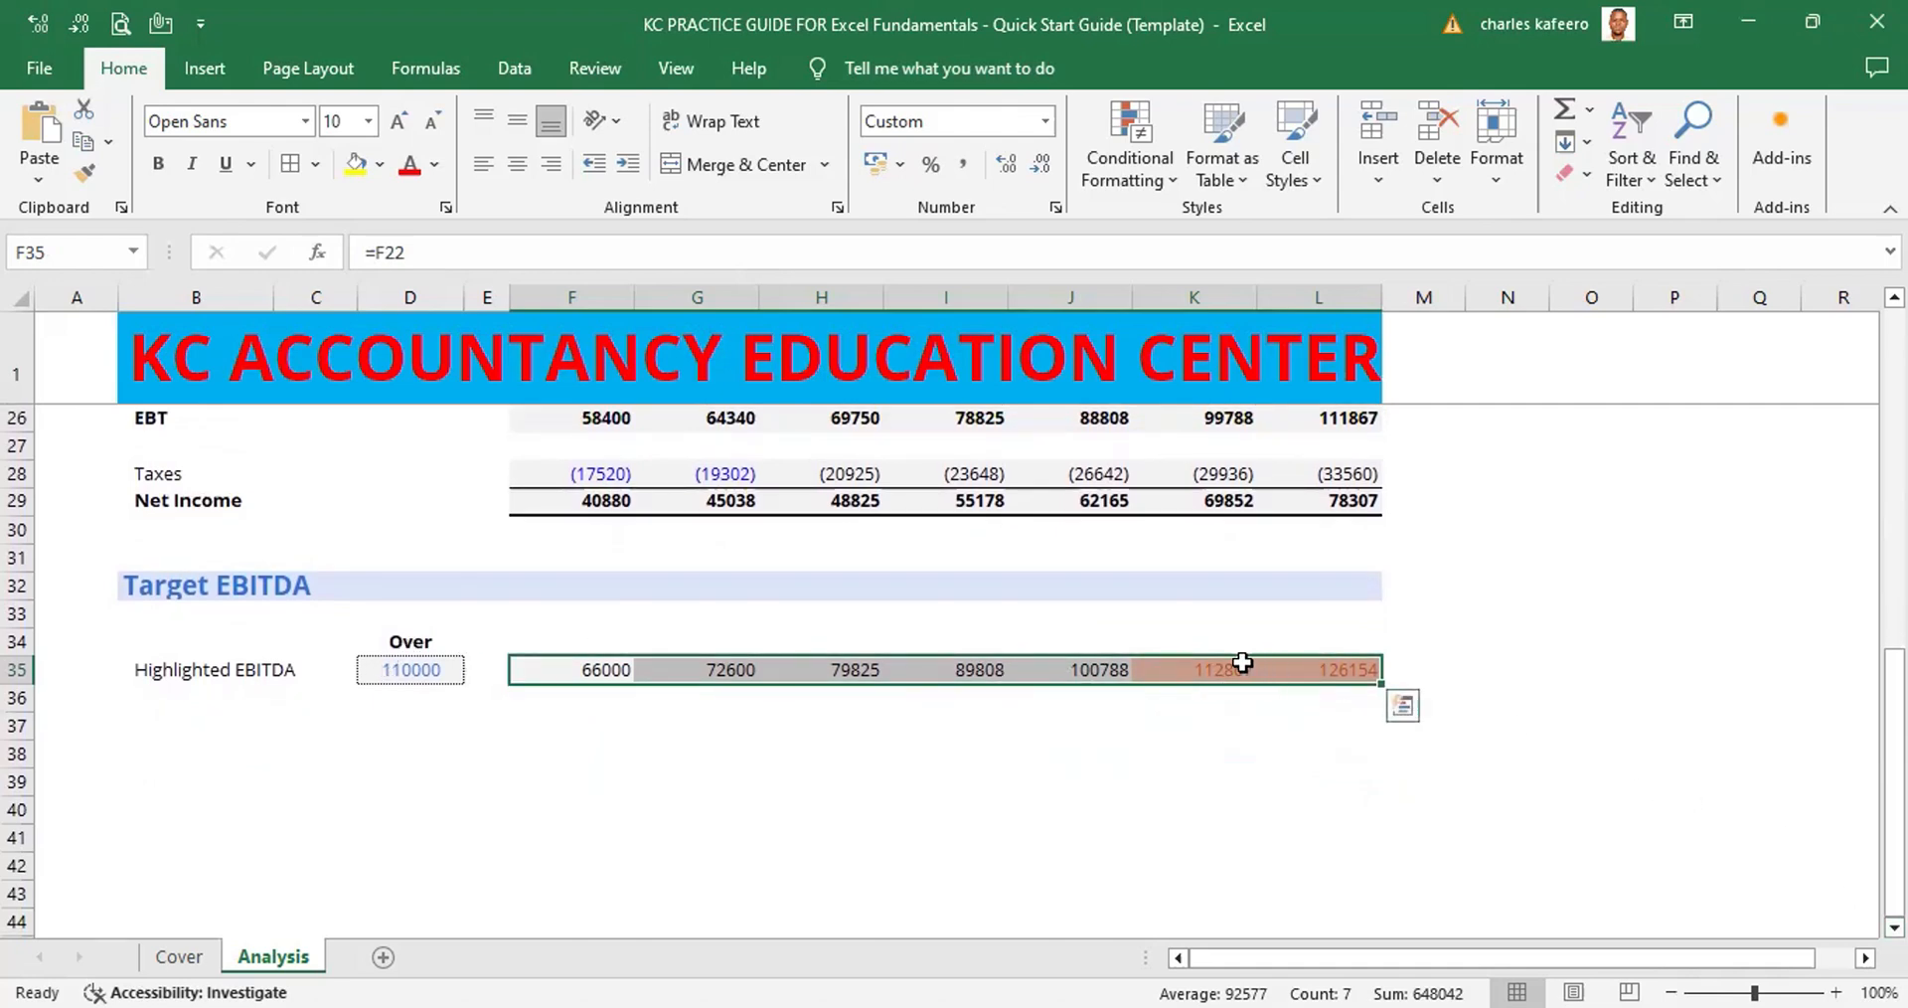
{"action": "left_click", "coordinate": [1506, 660]}
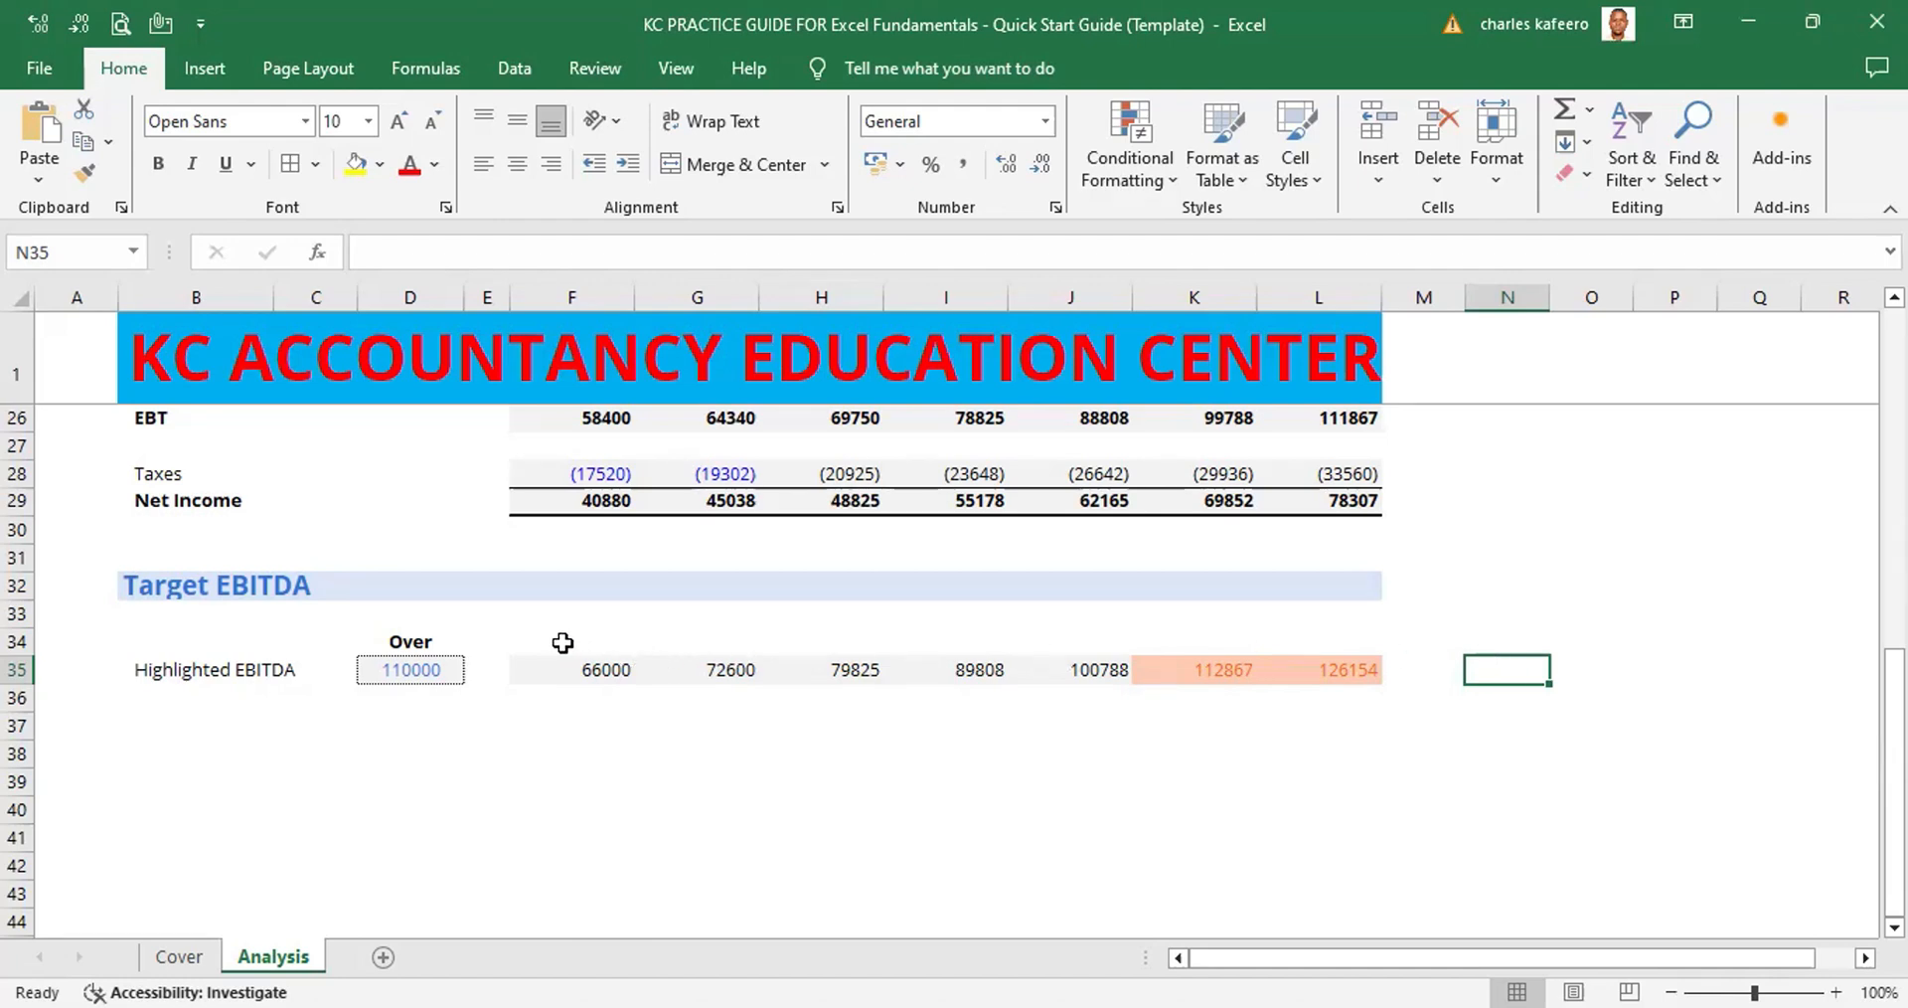
- Test the rule by setting the threshold in D35 to 80000, and restore the threshold to 110000
{"action": "left_click", "coordinate": [442, 666]}
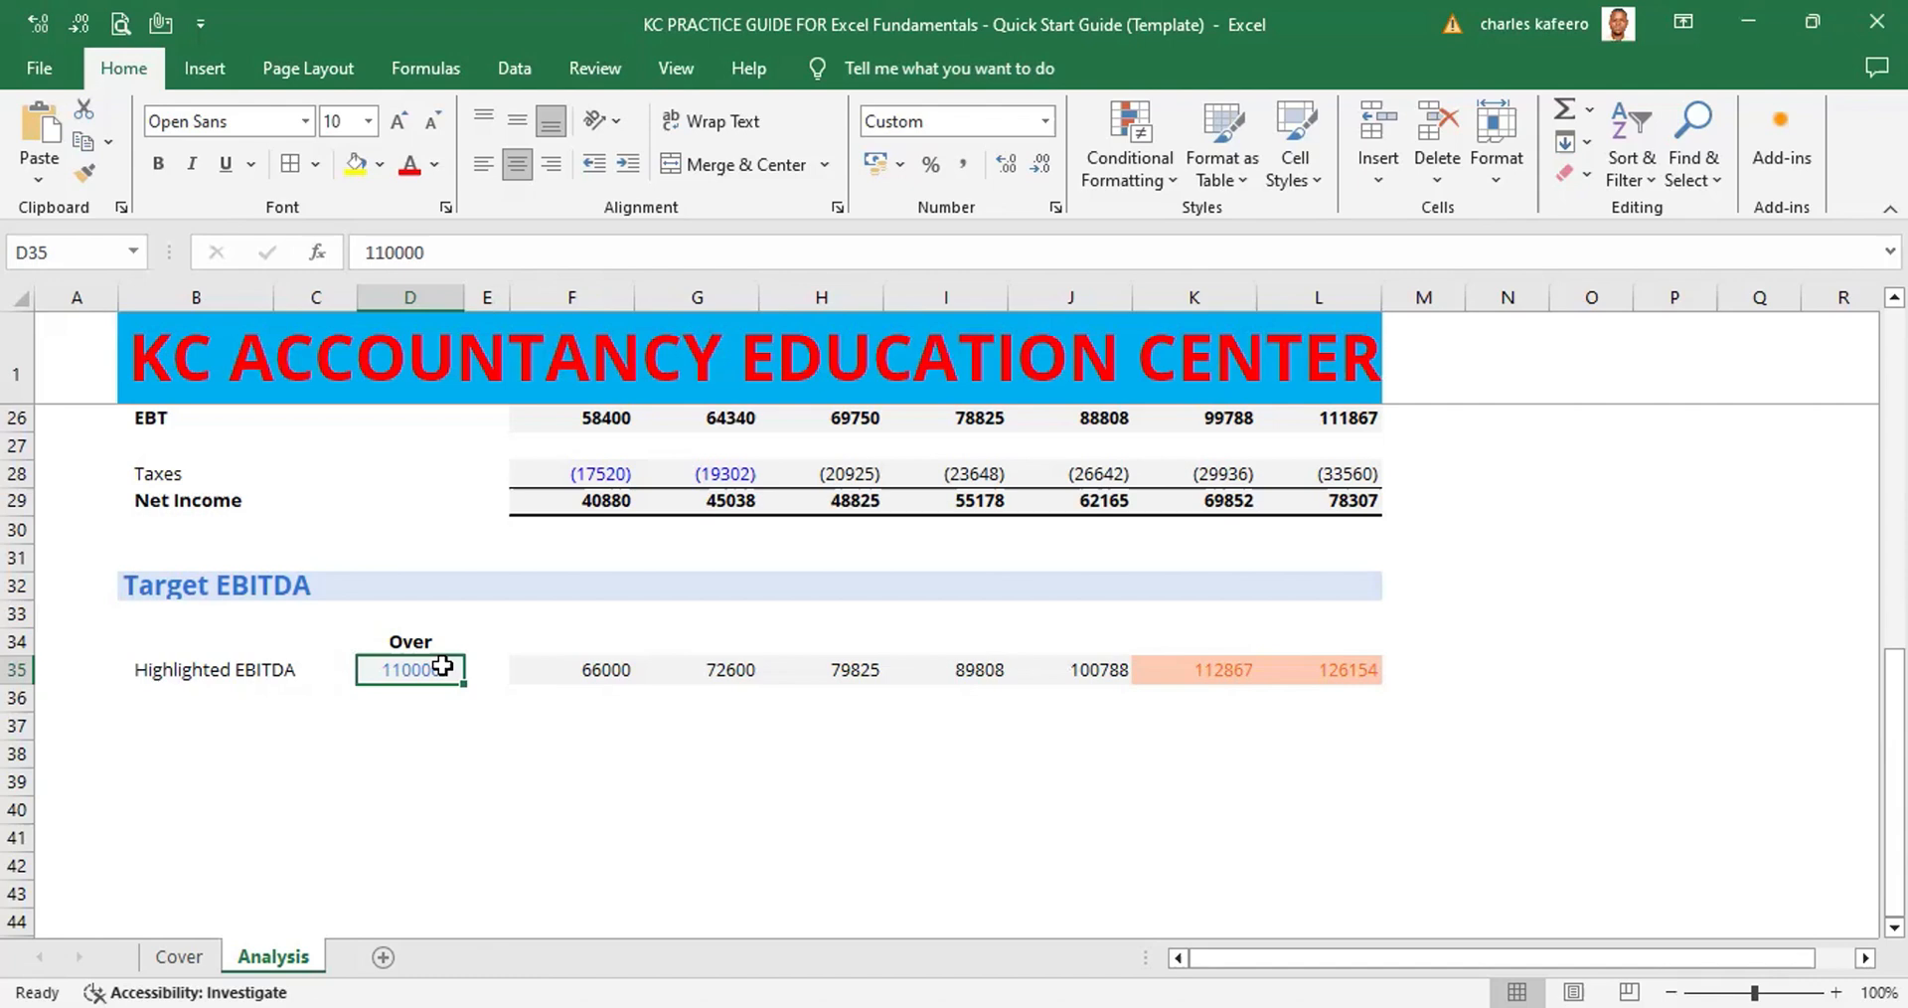
{"action": "type", "text": "80000"}
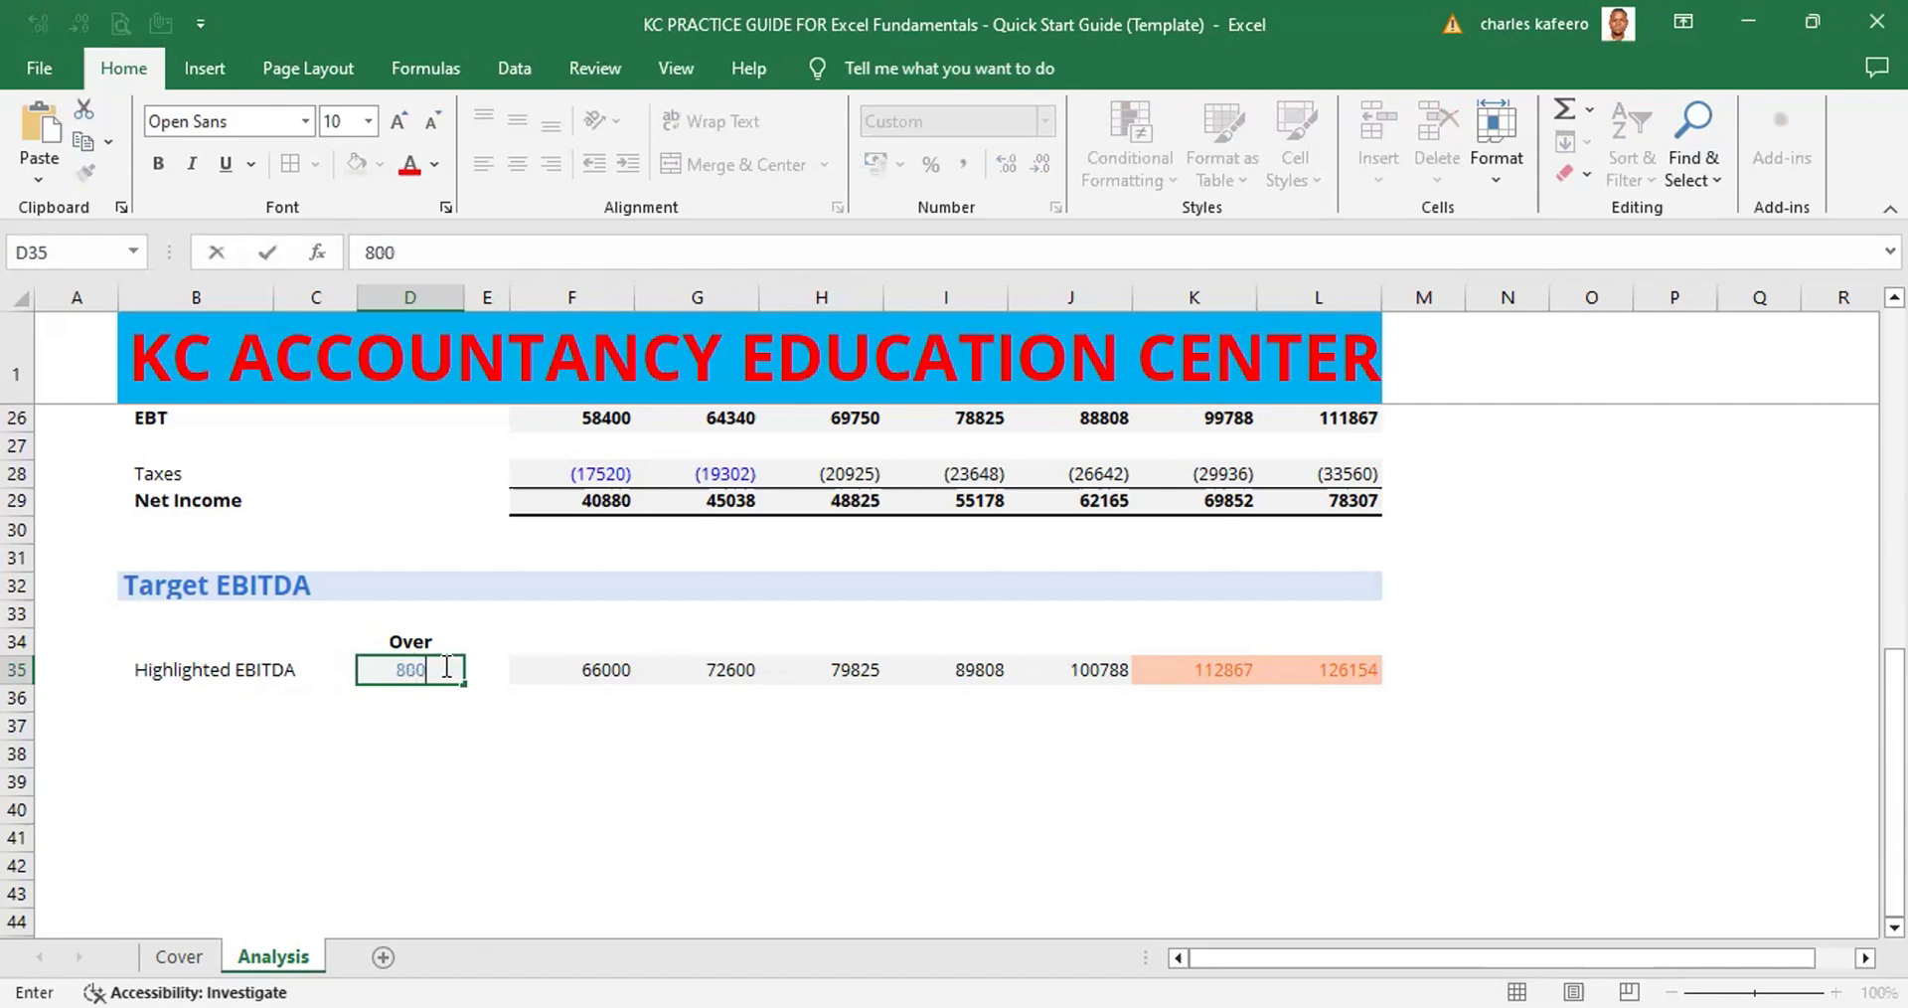
{"action": "key", "text": "Return"}
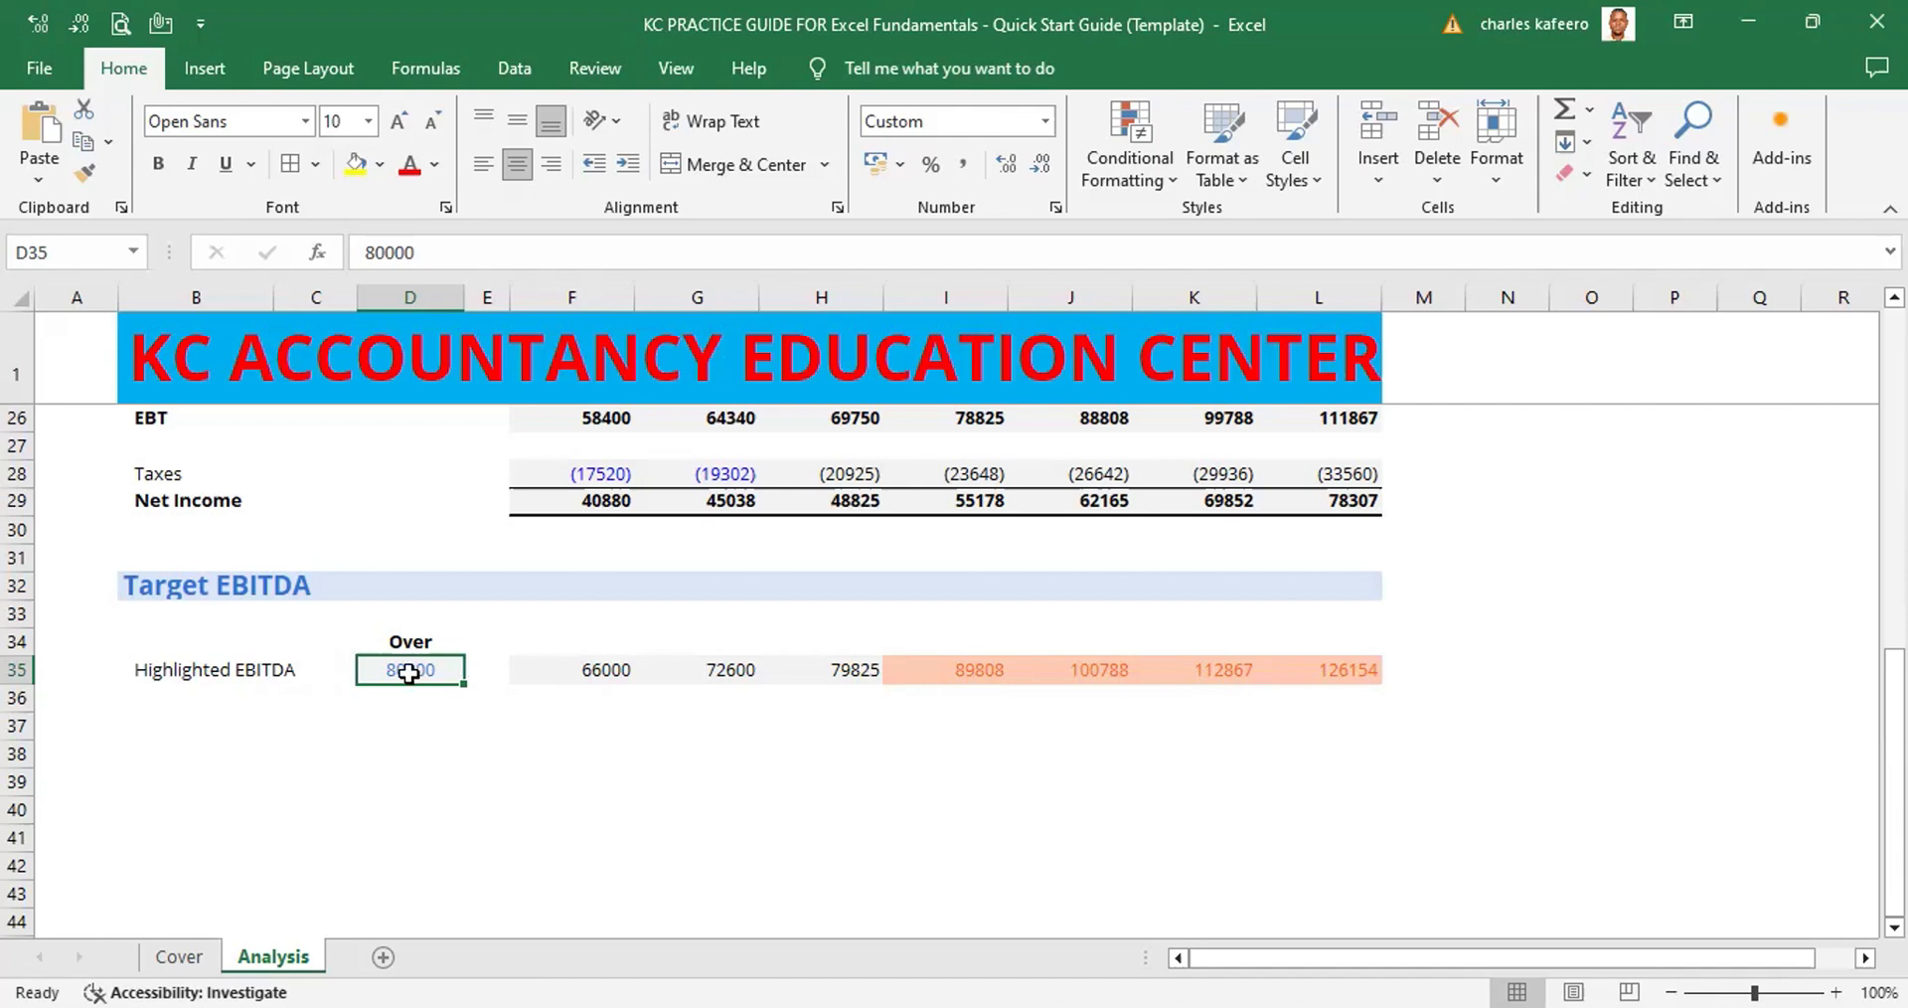
{"action": "type", "text": "110000"}
{"action": "key", "text": "ctrl+Return"}
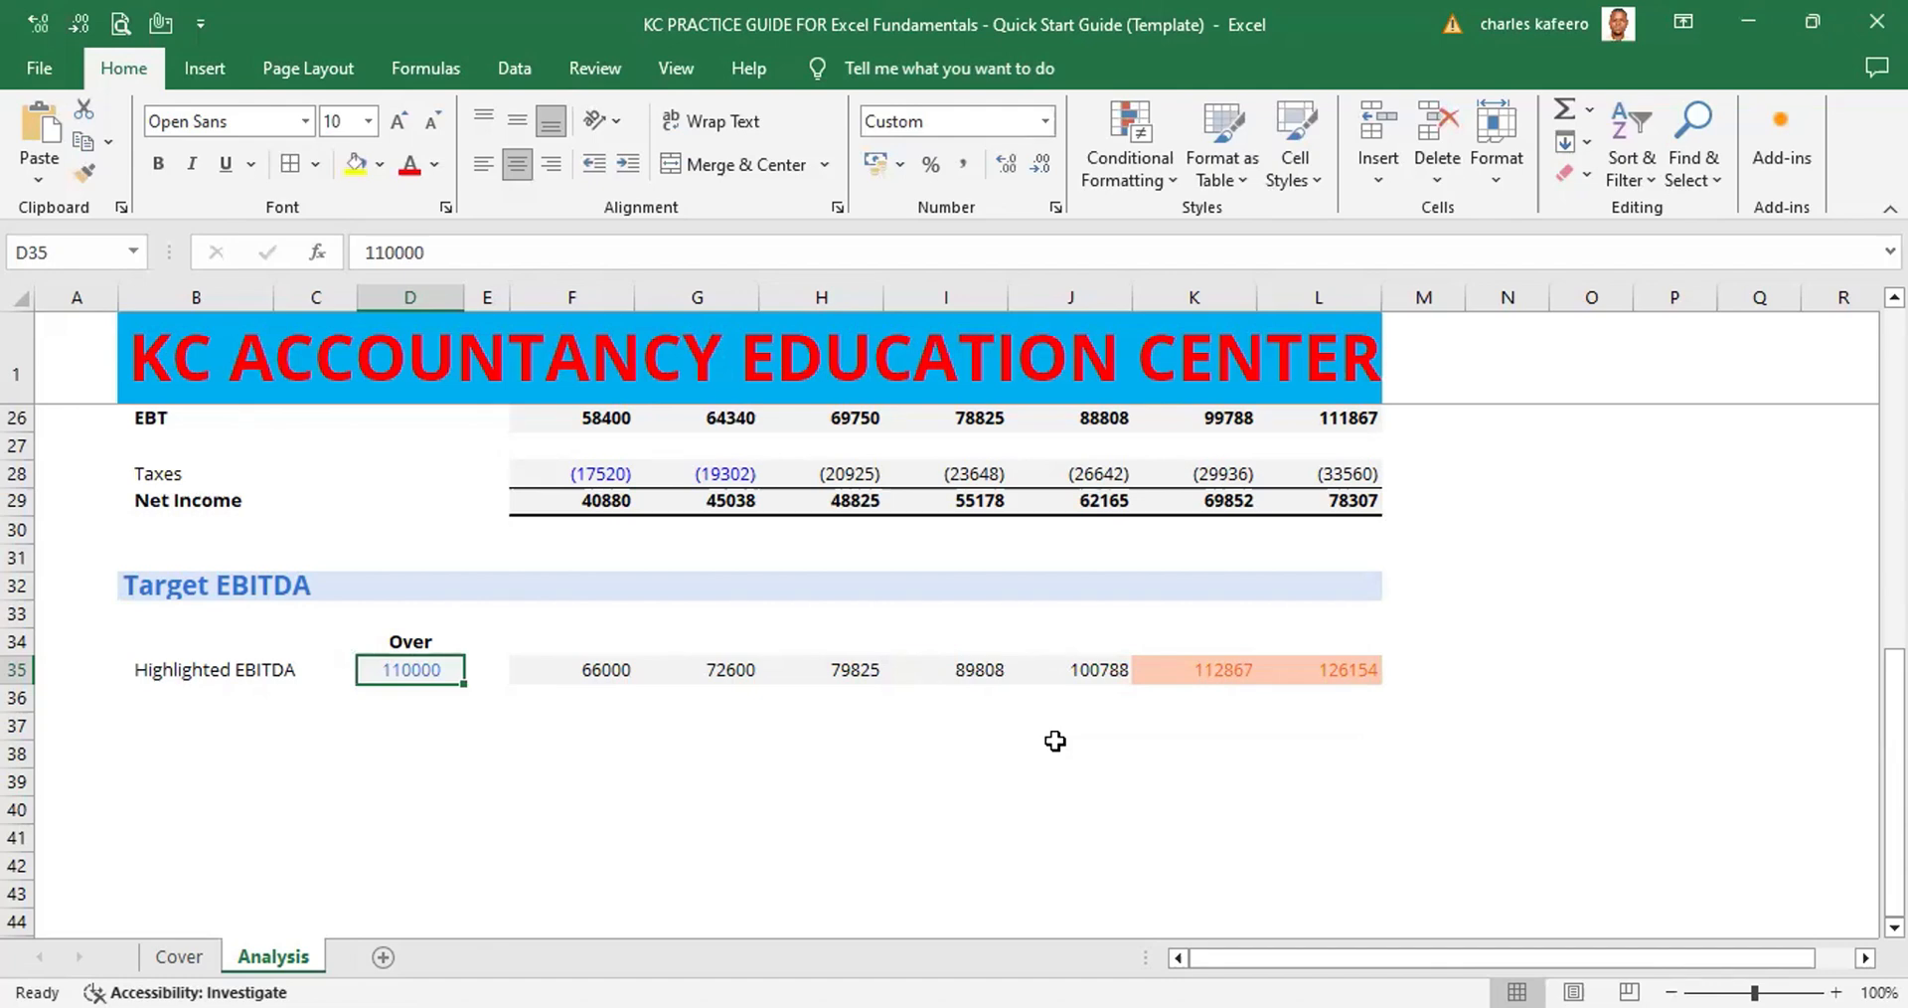
{"action": "key", "text": "ctrl+c"}
{"action": "left_click", "coordinate": [625, 676]}
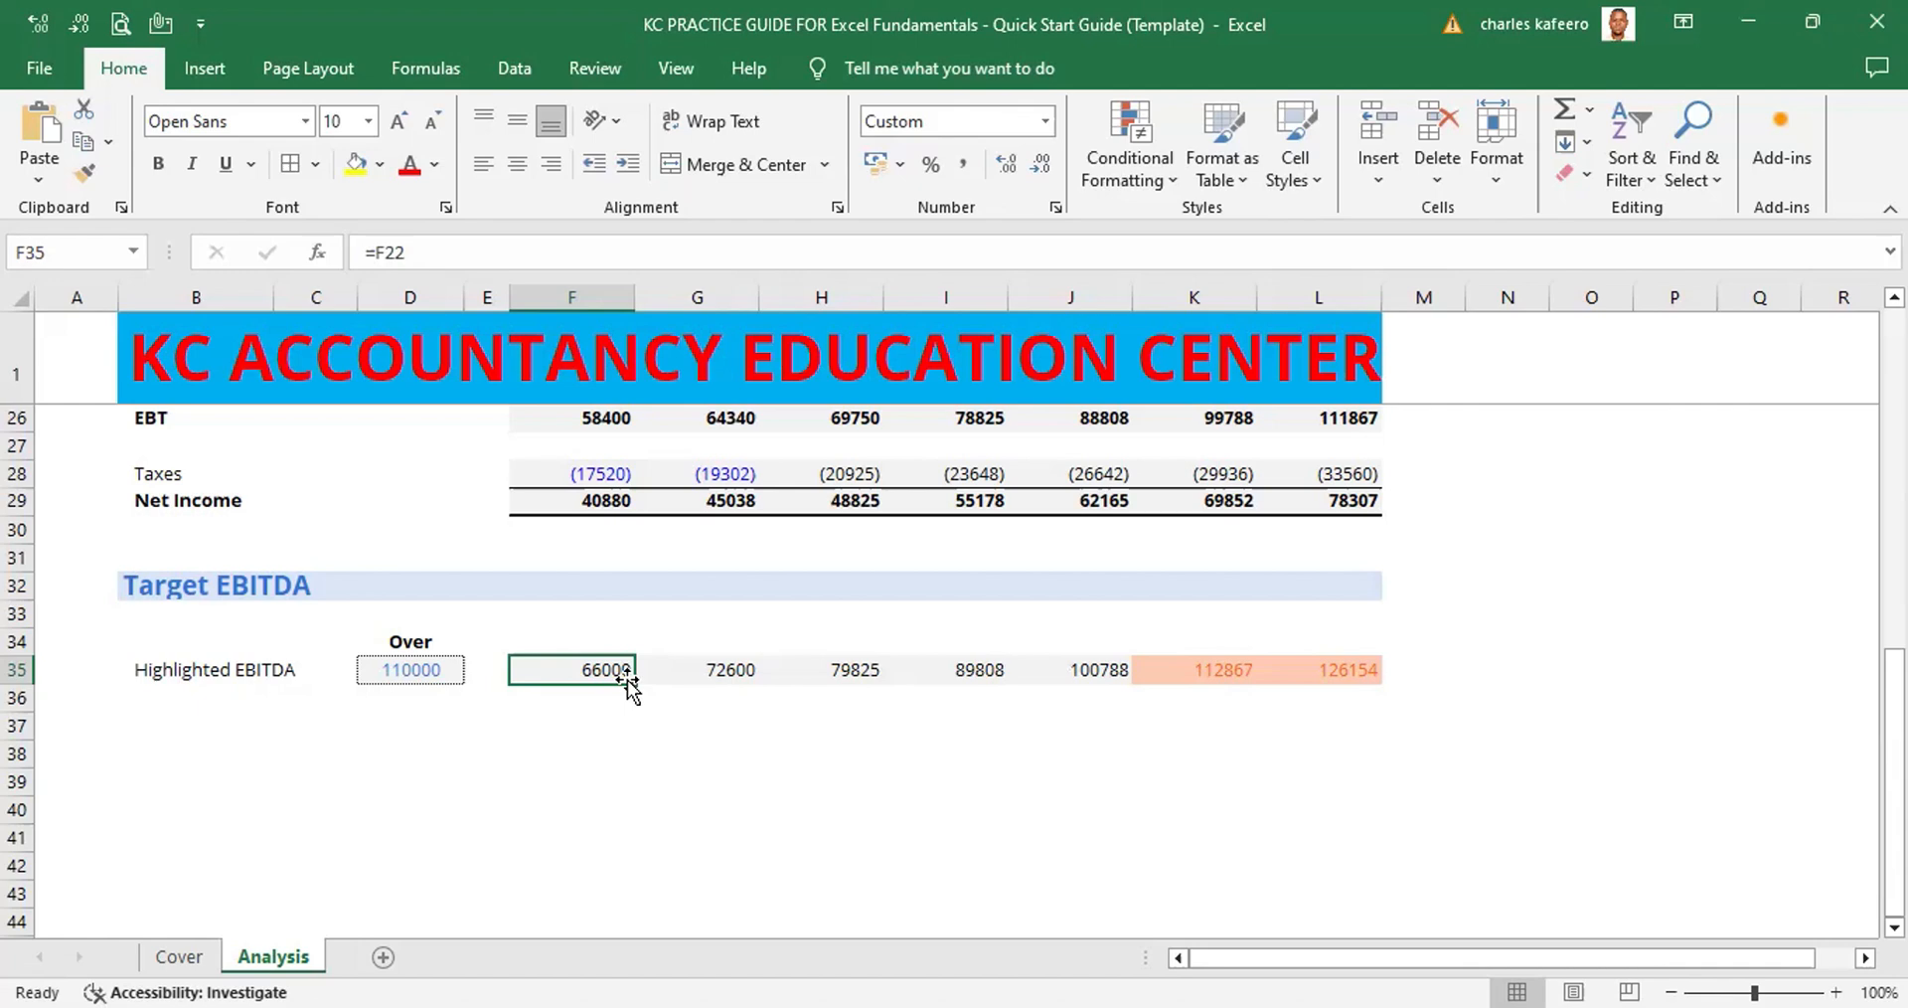
{"action": "left_click", "coordinate": [431, 670]}
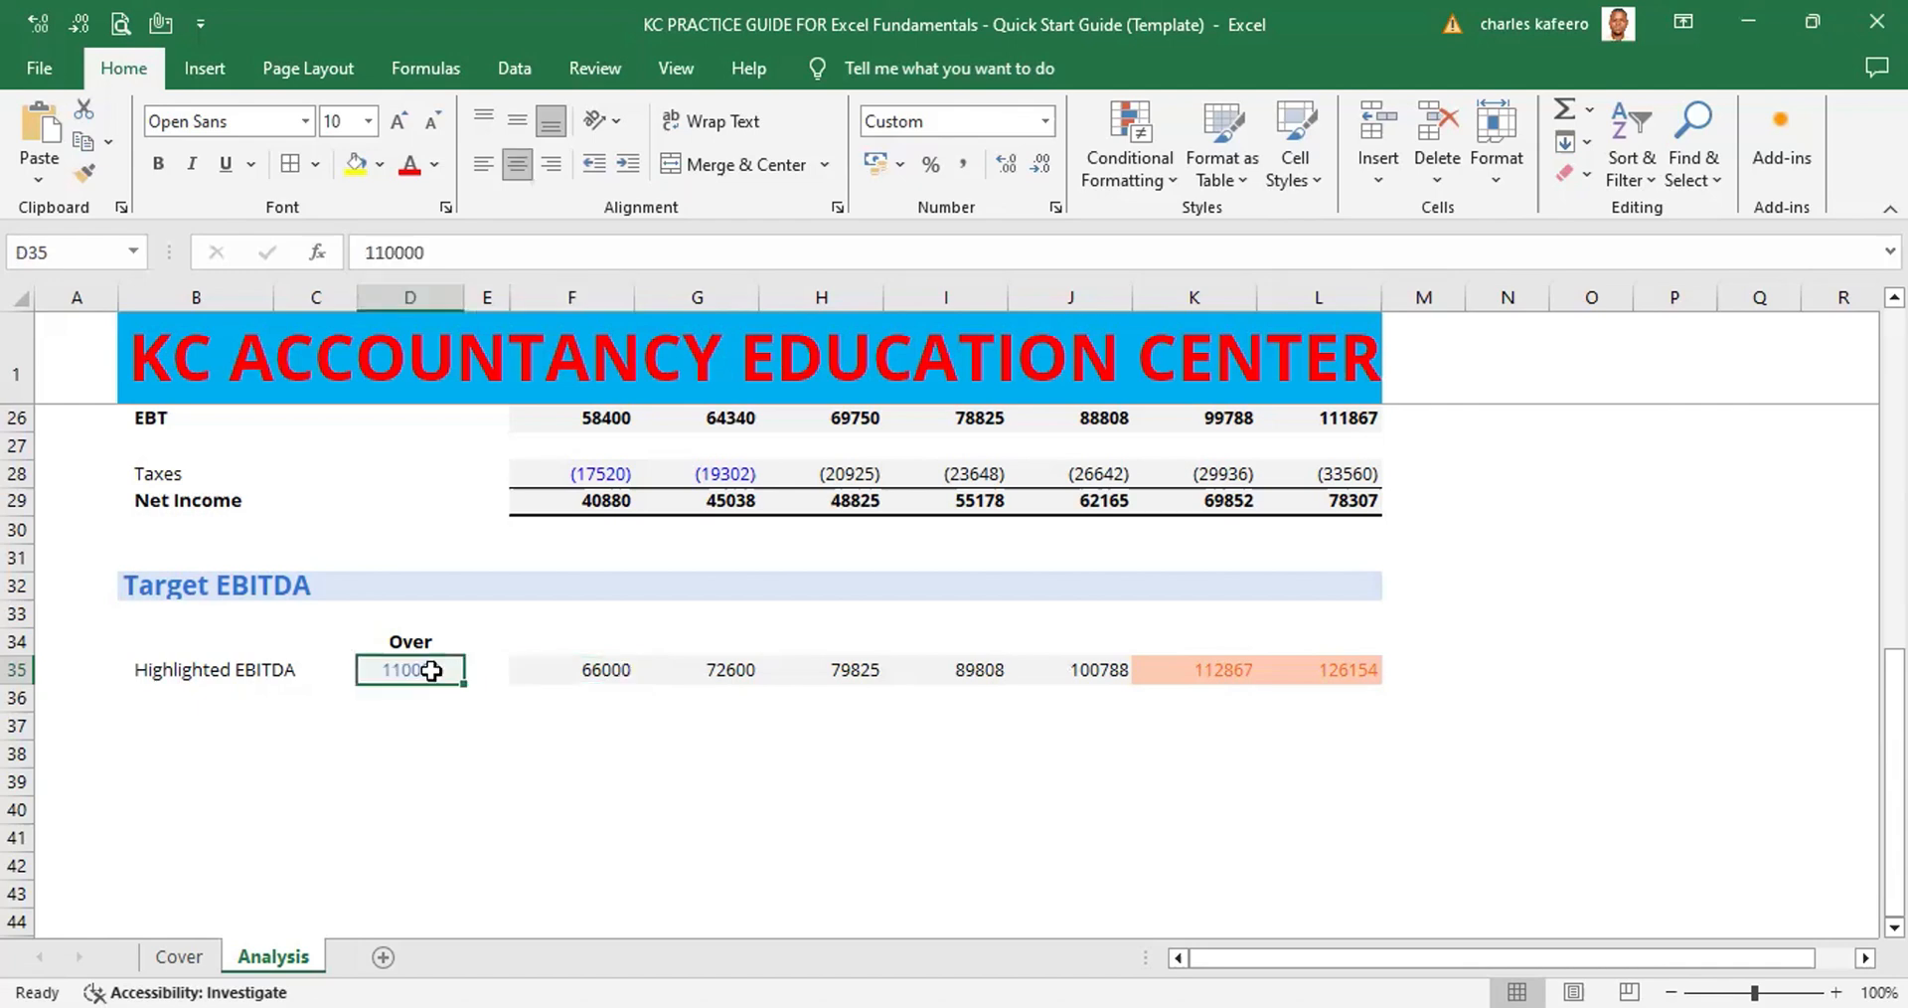